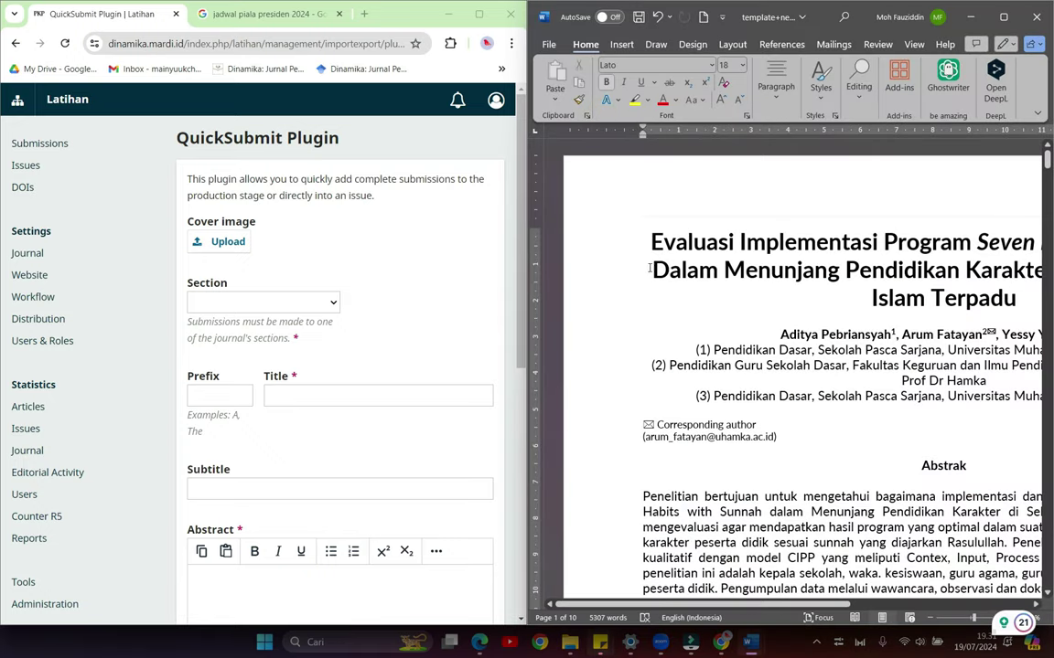
# - Set the submission's section to Articles and copy the manuscript's full title from the Word document into the title field
pyautogui.click(224, 303)
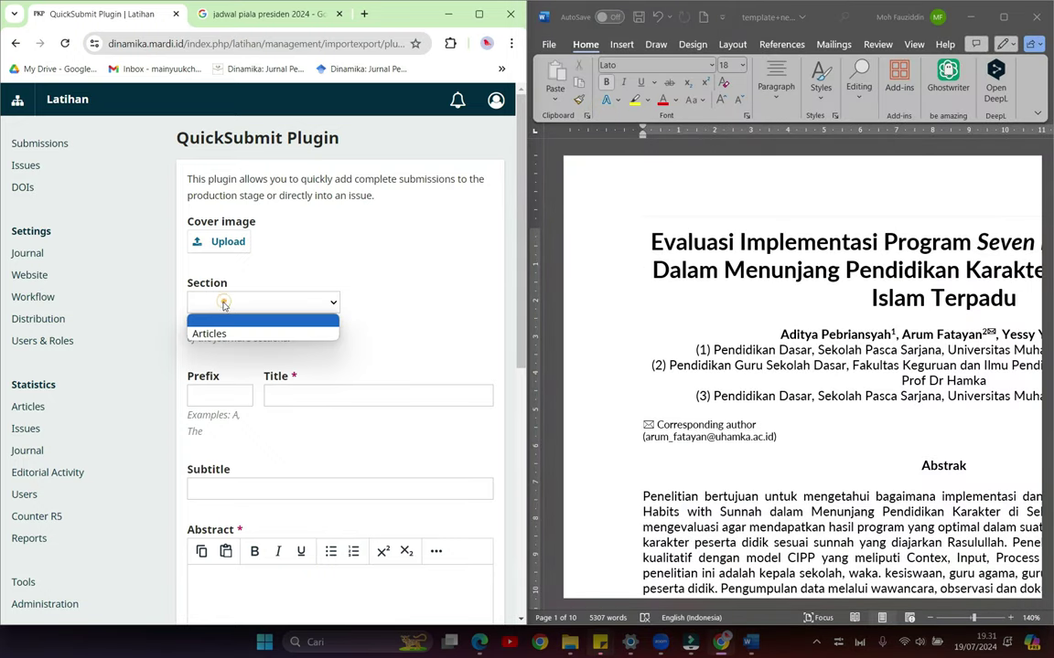
pyautogui.click(223, 333)
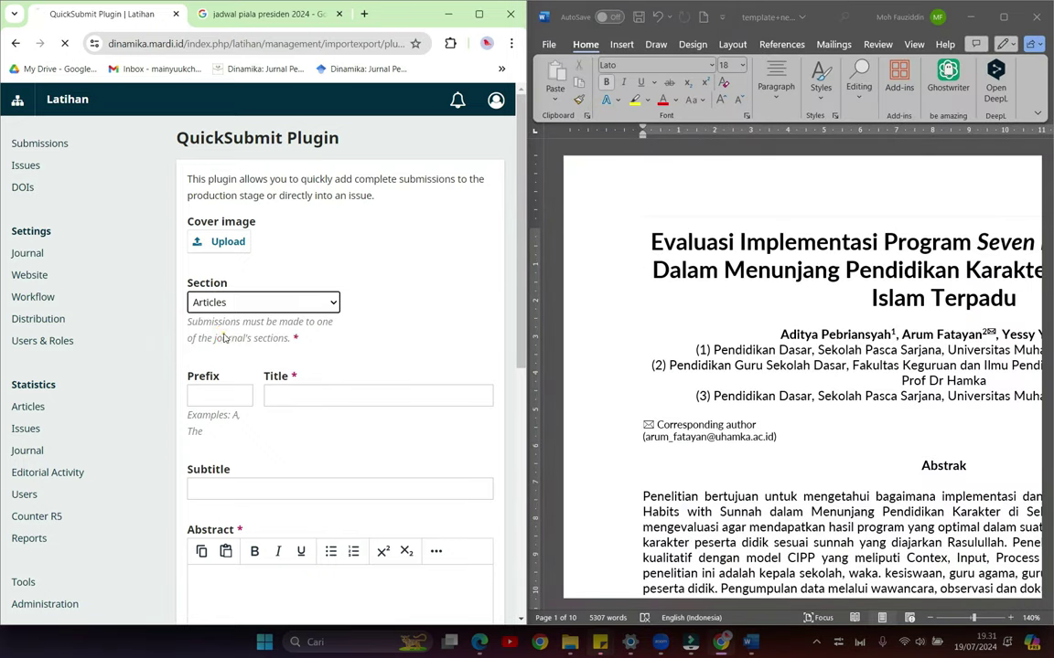
pyautogui.click(660, 242)
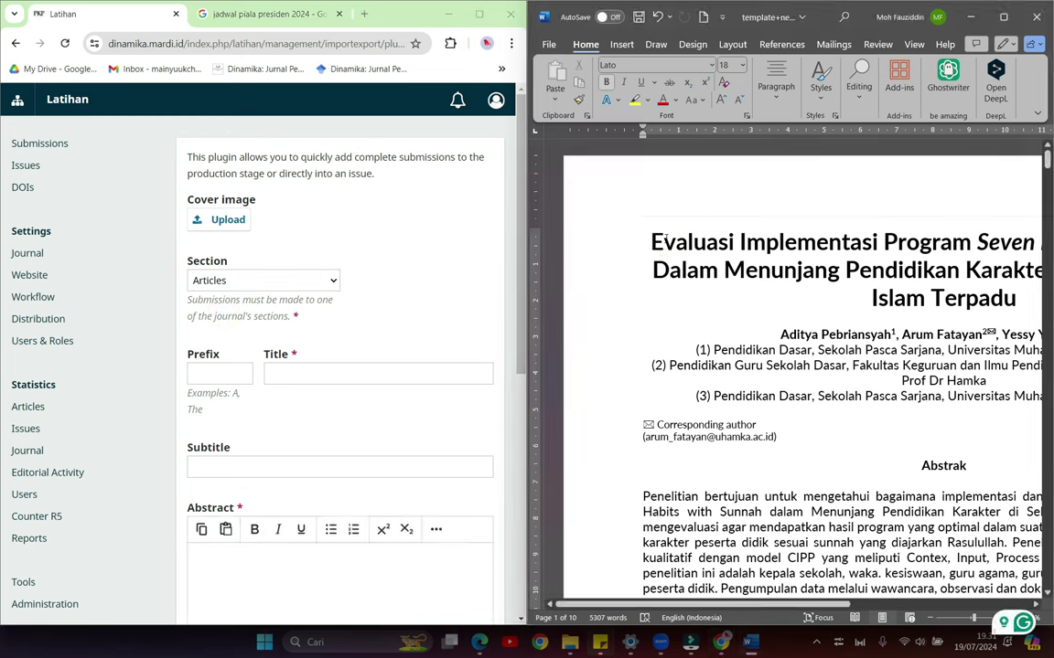
pyautogui.tripleClick(664, 239)
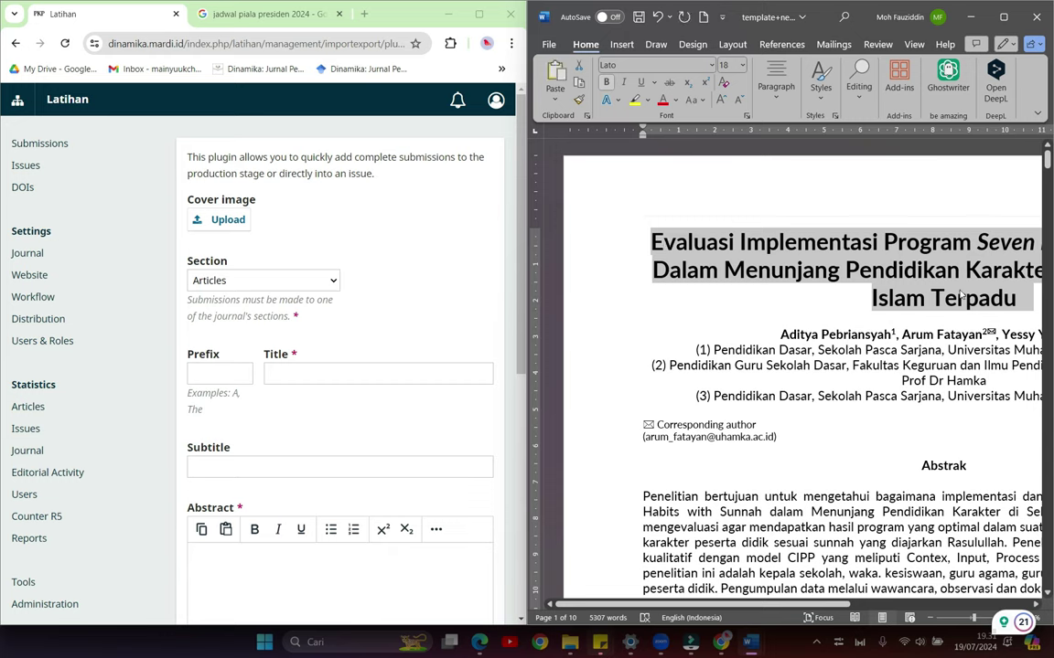
pyautogui.click(307, 372)
pyautogui.hotkey('ctrl', 'v')
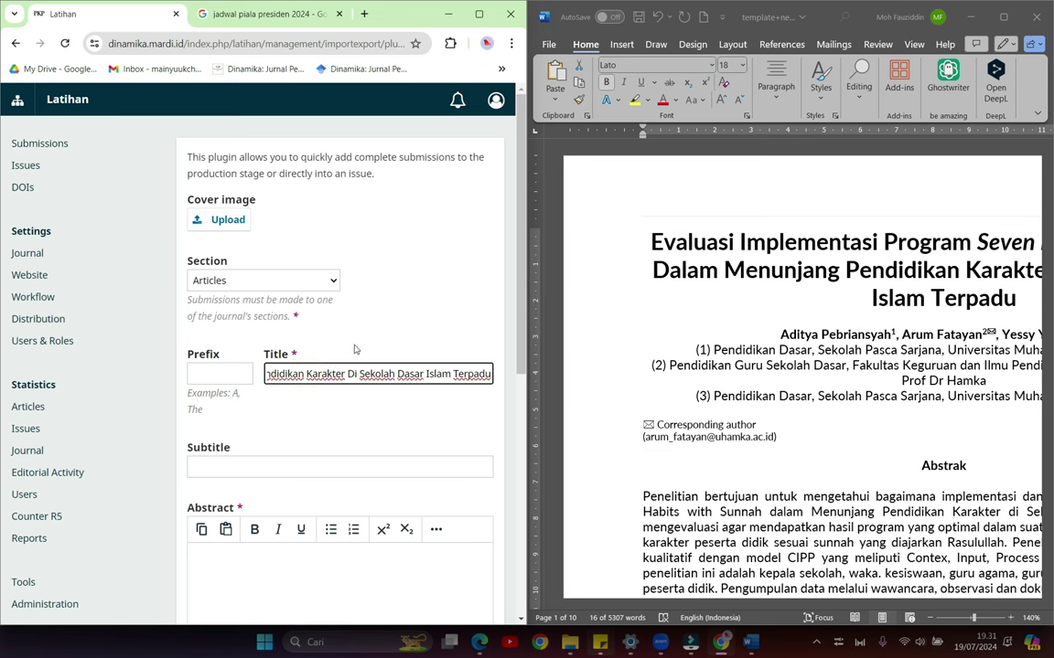
pyautogui.press('Home')
# - Copy the whole Indonesian abstract paragraph (Abstrak) from the manuscript into the submission's abstract field
pyautogui.scroll(-4, 637, 346)
pyautogui.click(723, 341)
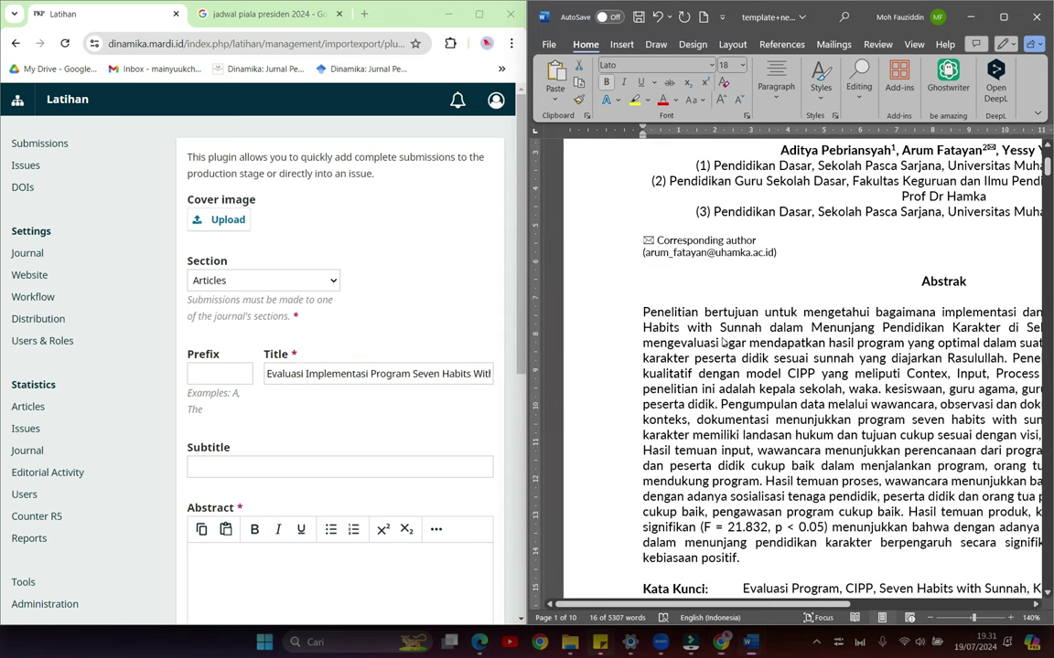
pyautogui.moveTo(640, 309); pyautogui.dragTo(631, 564)
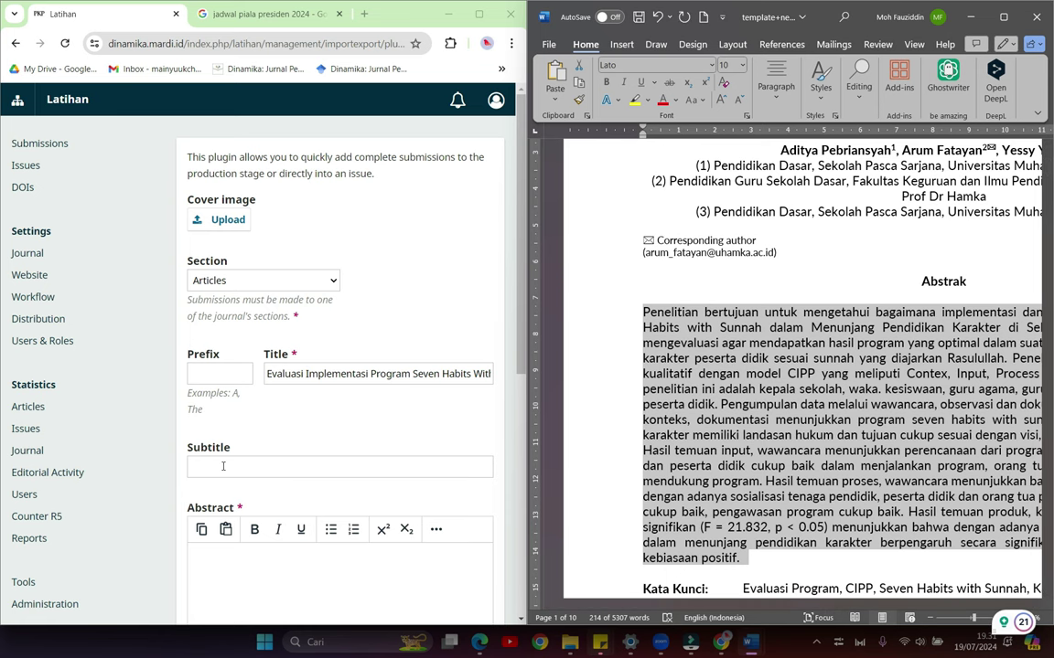
pyautogui.scroll(-3, 225, 473)
pyautogui.click(248, 426)
pyautogui.hotkey('ctrl', 'v')
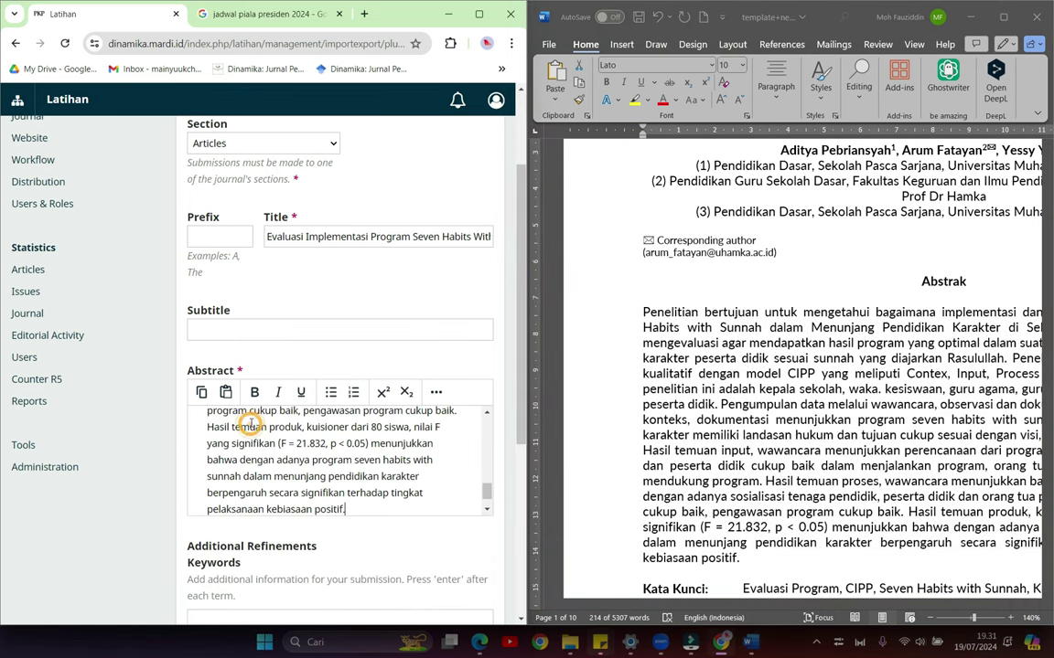
pyautogui.scroll(2, 252, 362)
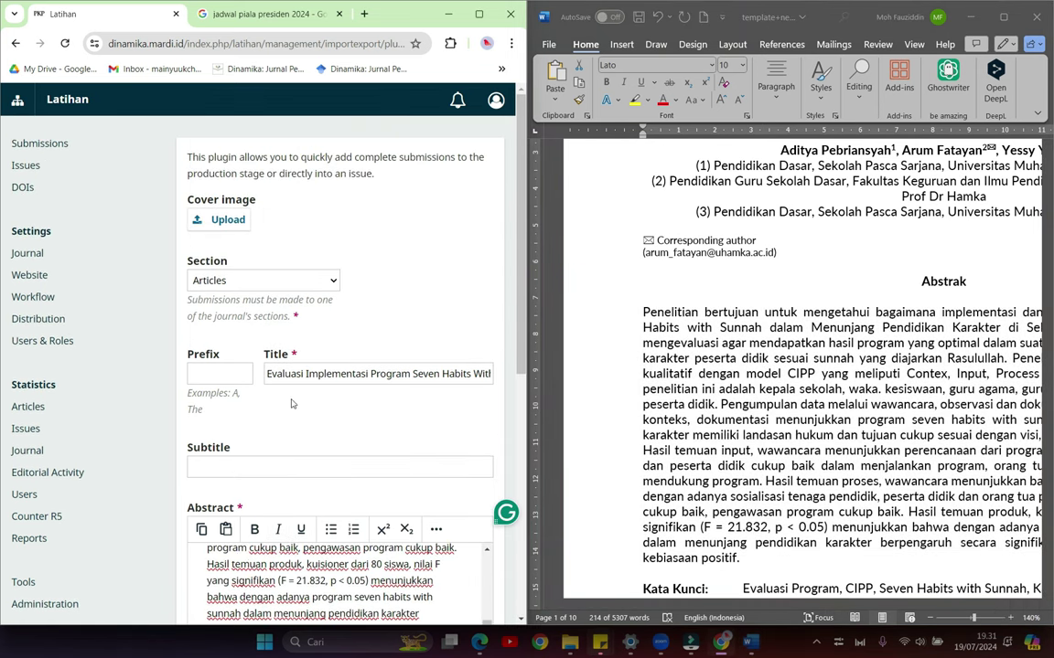
# - Copy "Evaluasi Program" from the manuscript's Kata Kunci line and add it as a keyword of the submission
pyautogui.scroll(-5, 255, 479)
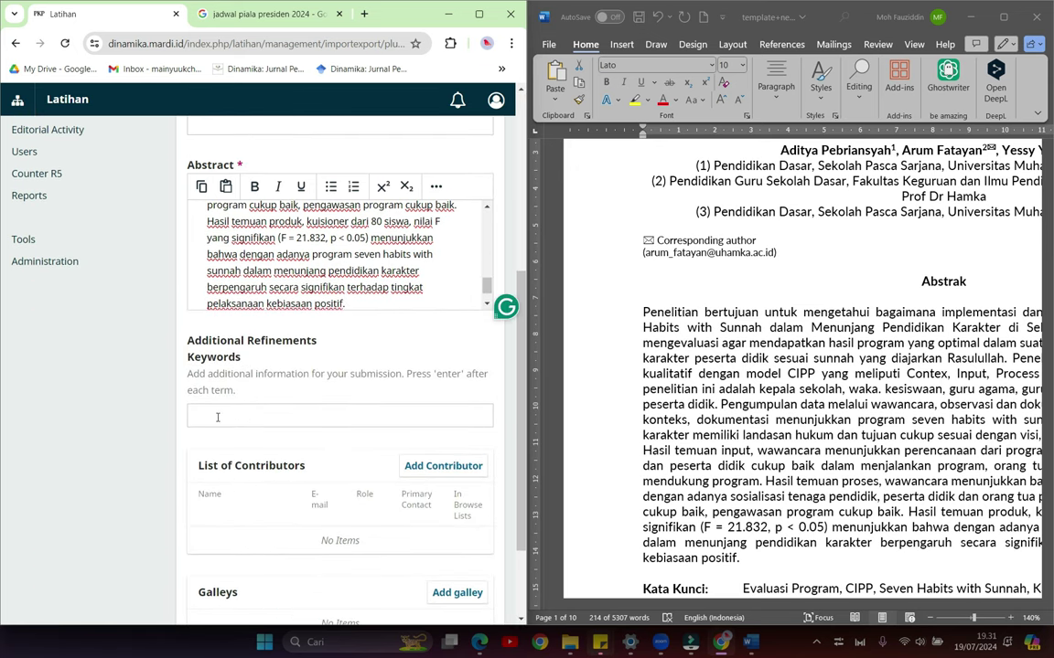
pyautogui.click(219, 412)
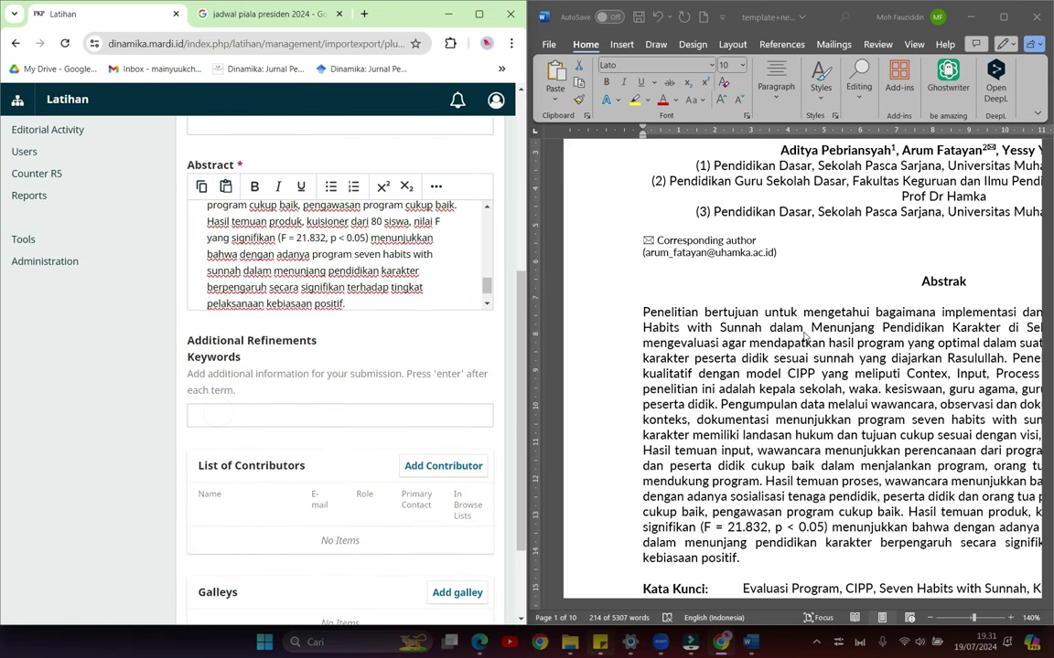
pyautogui.scroll(-3, 787, 346)
pyautogui.moveTo(743, 404); pyautogui.dragTo(821, 400)
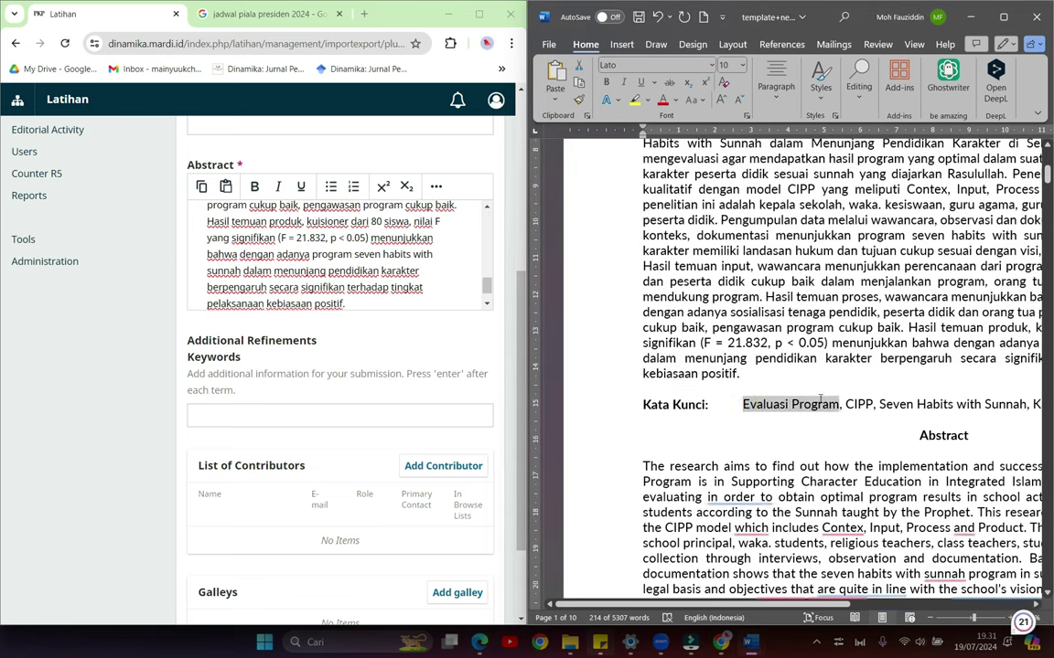
pyautogui.hotkey('ctrl', 'c')
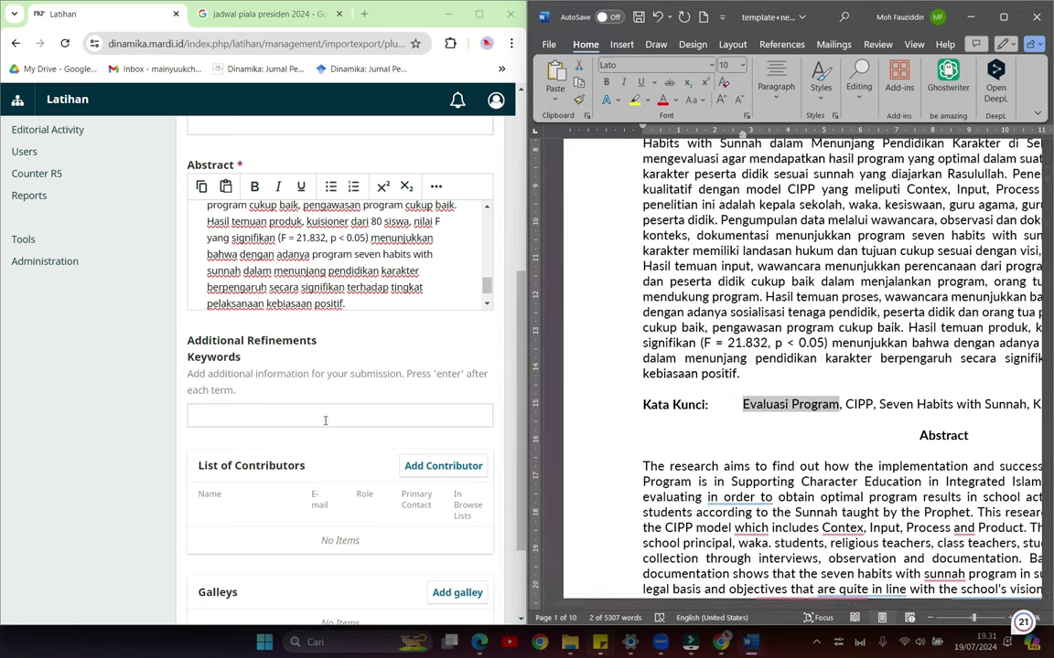
pyautogui.click(325, 418)
pyautogui.hotkey('ctrl', 'v')
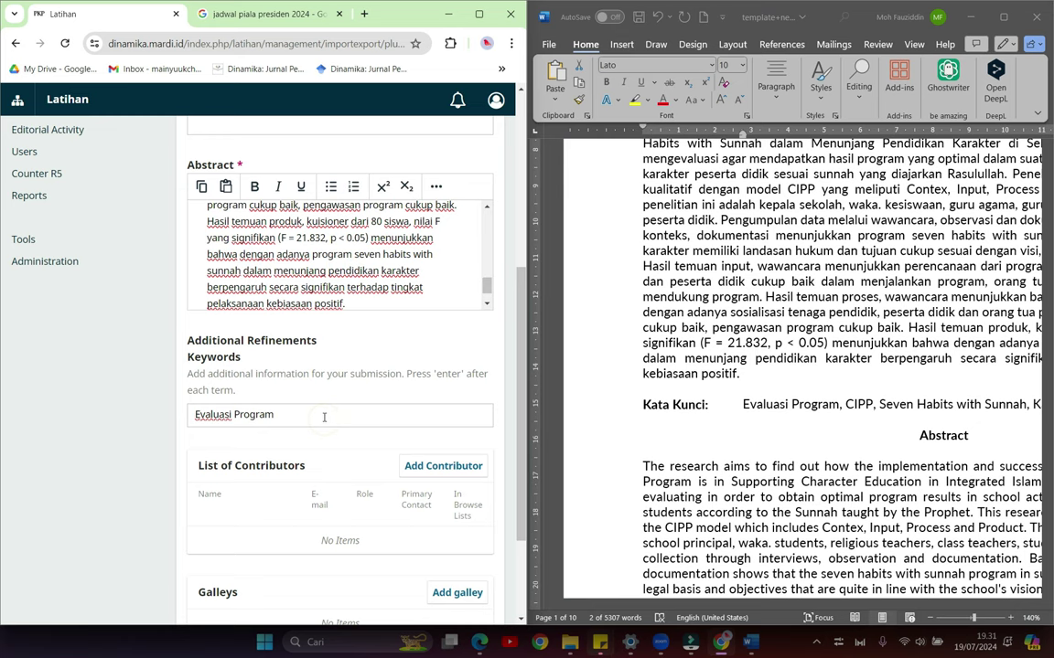
pyautogui.press('Return')
# - Copy "CIPP" from the manuscript's Kata Kunci line and add it as another keyword
pyautogui.click(850, 403)
pyautogui.doubleClick(849, 403)
pyautogui.hotkey('ctrl', 'c')
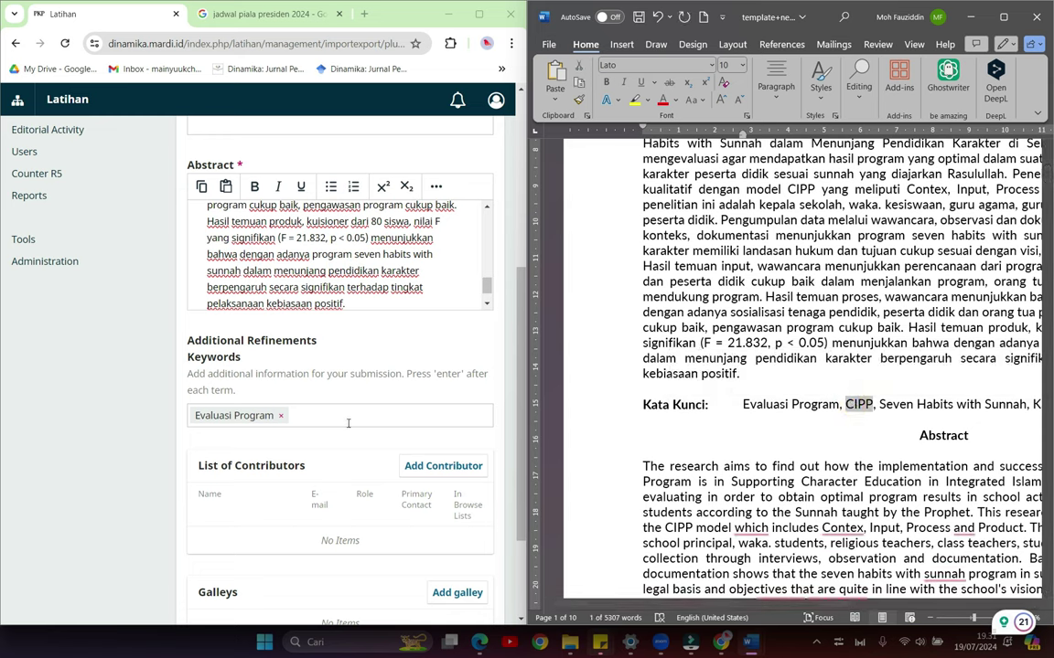
pyautogui.click(347, 418)
pyautogui.hotkey('ctrl', 'v')
pyautogui.press('Return')
pyautogui.click(849, 407)
pyautogui.doubleClick(849, 404)
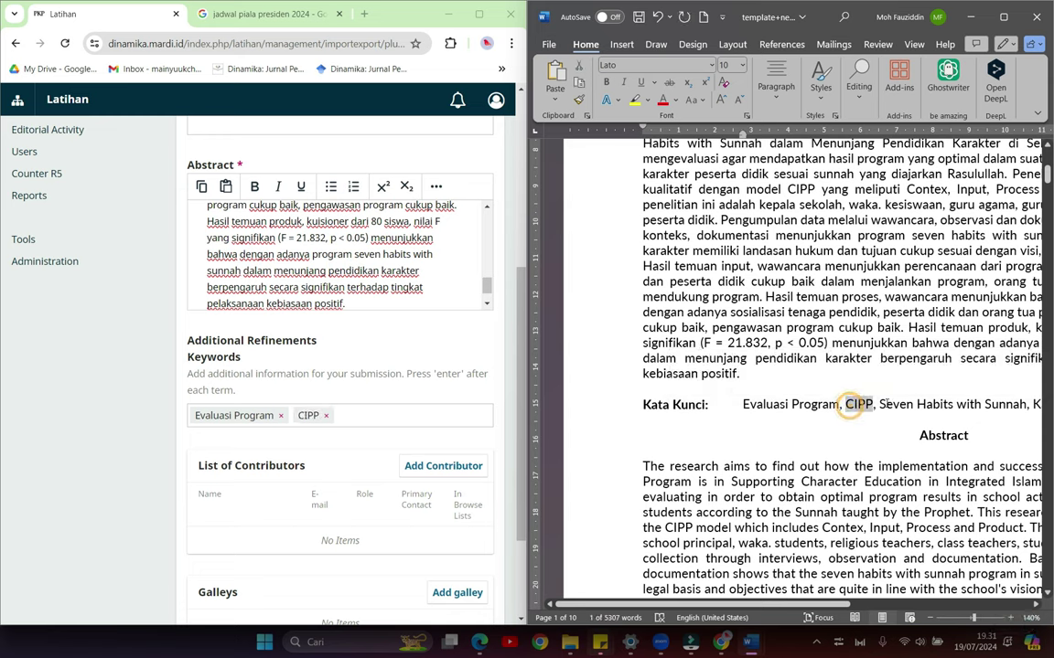
pyautogui.moveTo(879, 405); pyautogui.dragTo(643, 391)
pyautogui.hotkey('ctrl', 'c')
pyautogui.click(353, 416)
pyautogui.hotkey('ctrl', 'v')
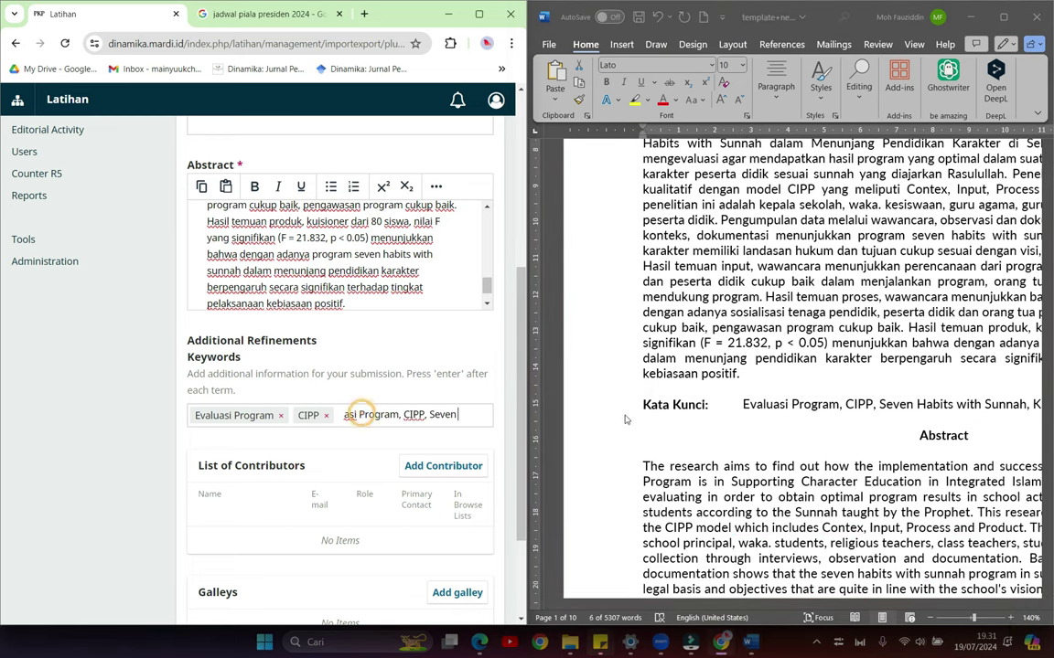
pyautogui.press('Return')
pyautogui.click(874, 404)
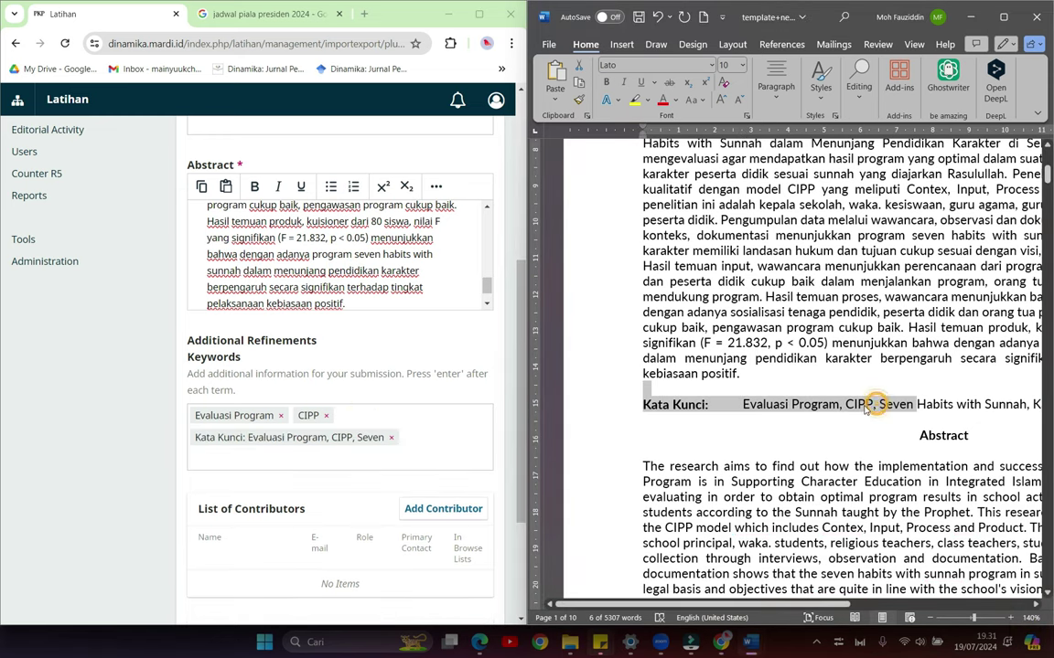
pyautogui.click(403, 440)
pyautogui.click(392, 438)
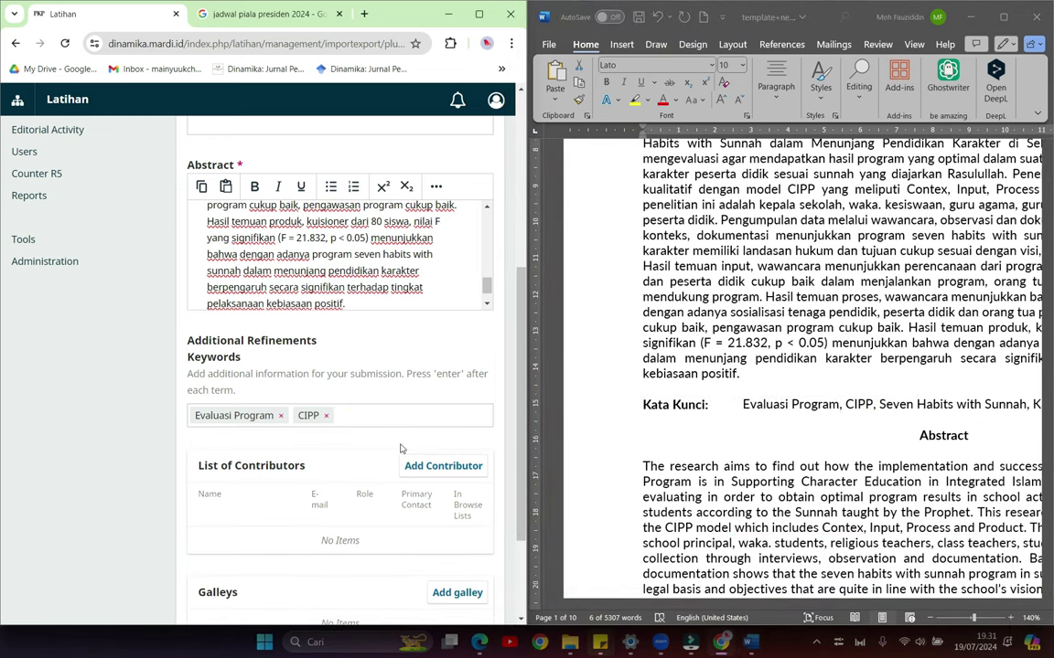
# - Copy "Seven Habits with Sunnah" from the manuscript's Kata Kunci line and add it as the third keyword
pyautogui.click(934, 430)
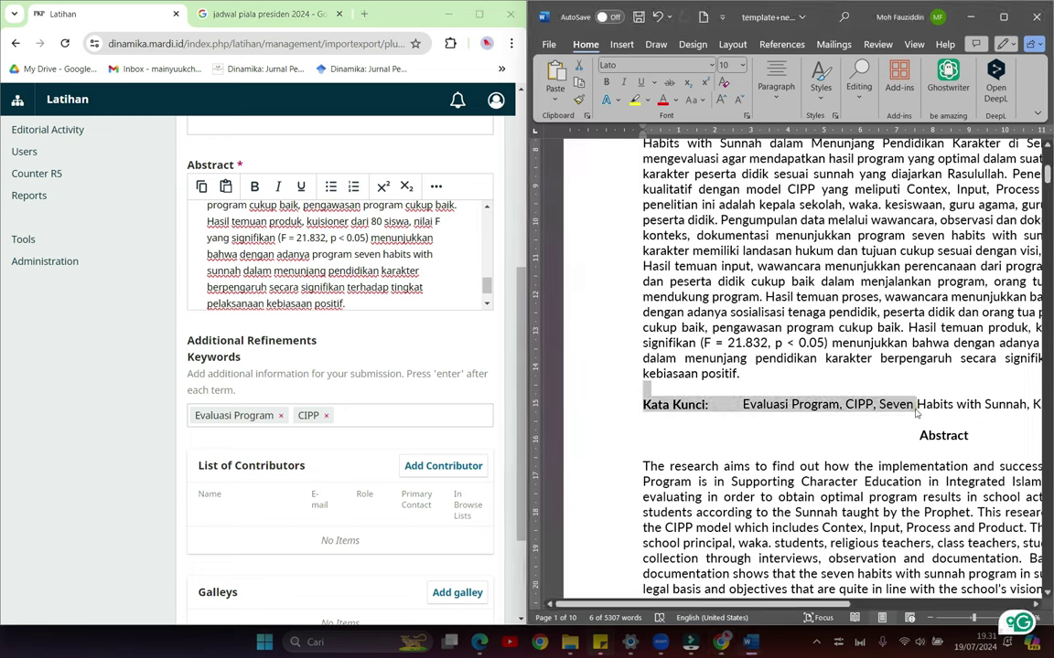
pyautogui.click(905, 408)
pyautogui.moveTo(908, 407); pyautogui.dragTo(1022, 406)
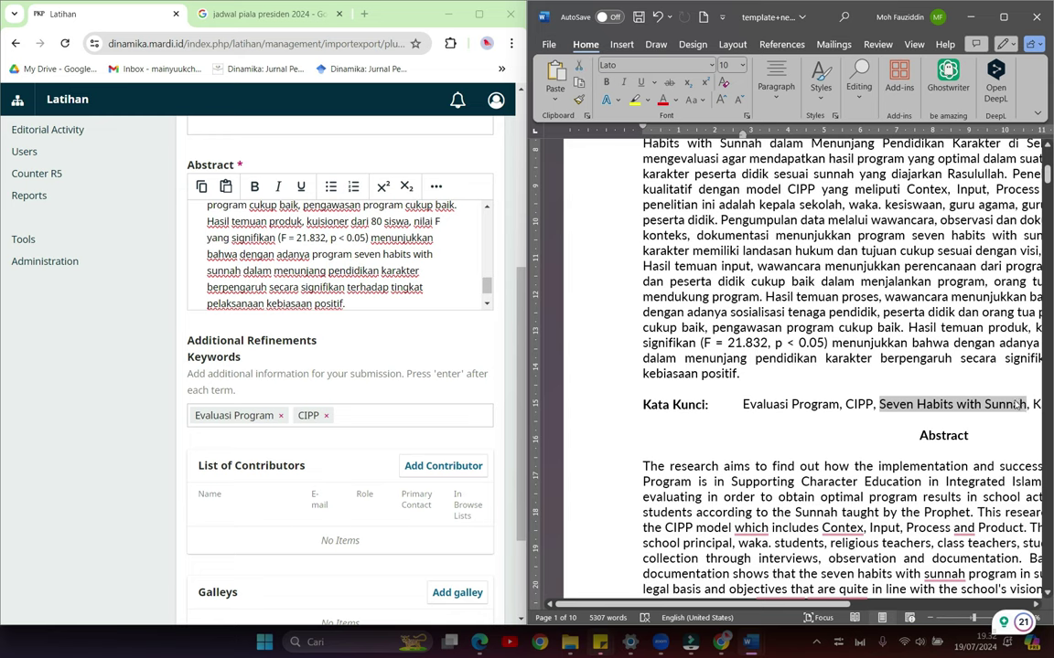
pyautogui.click(347, 415)
pyautogui.hotkey('ctrl', 'v')
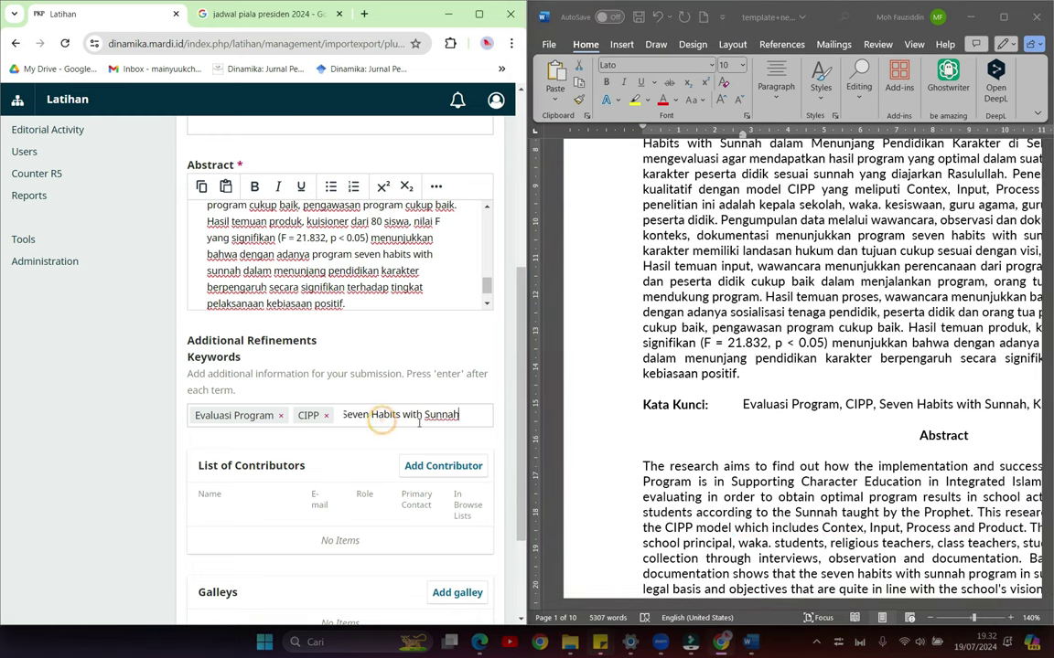
pyautogui.hotkey('alt', 'Tab')
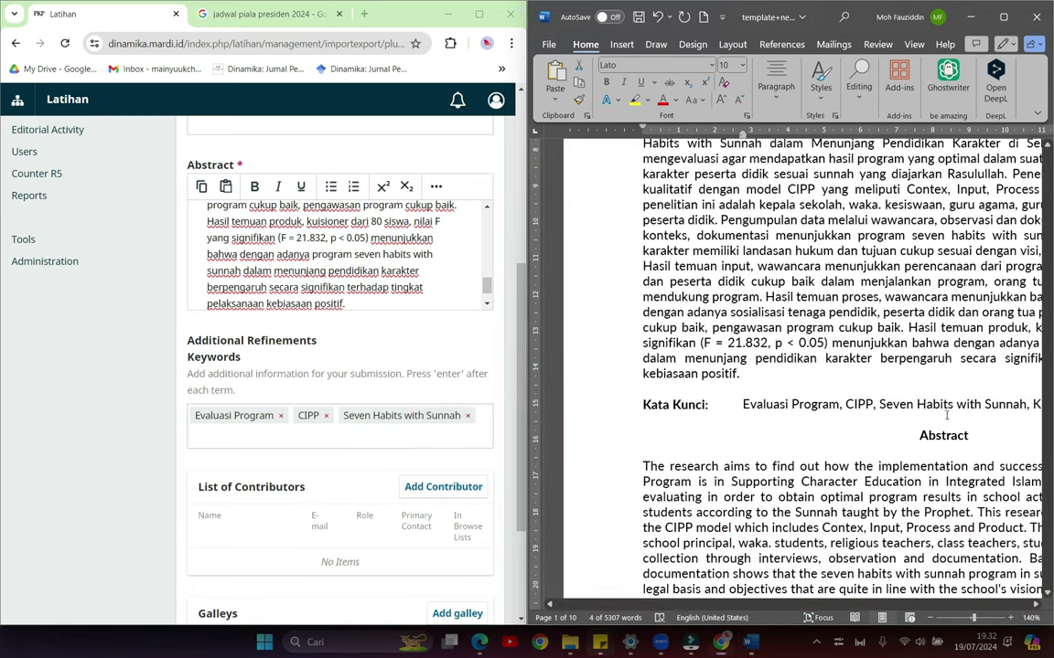
# - Copy "Karakter", the last term of the manuscript's Kata Kunci line, and add it as the fourth keyword
pyautogui.moveTo(757, 605); pyautogui.dragTo(842, 605)
pyautogui.doubleClick(874, 404)
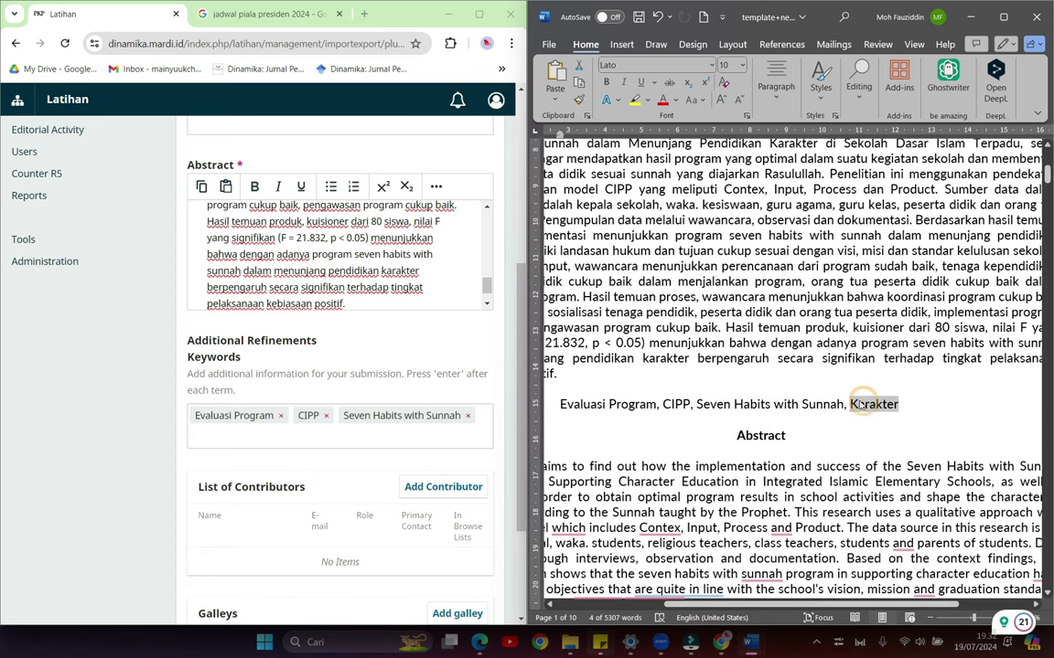
pyautogui.click(387, 437)
pyautogui.hotkey('ctrl', 'v')
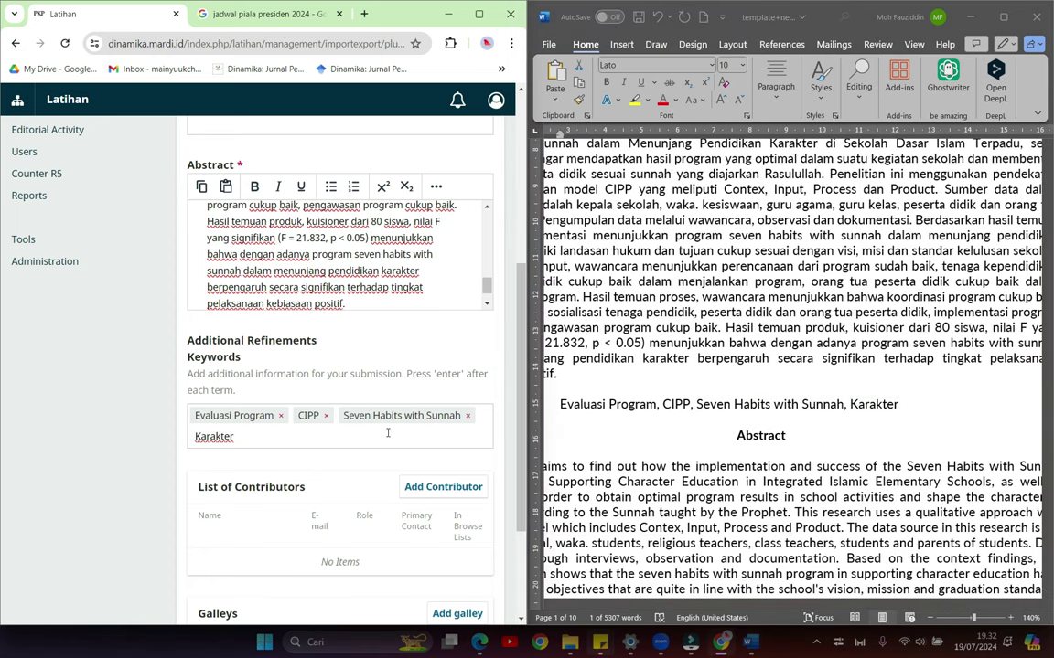
pyautogui.press('Return')
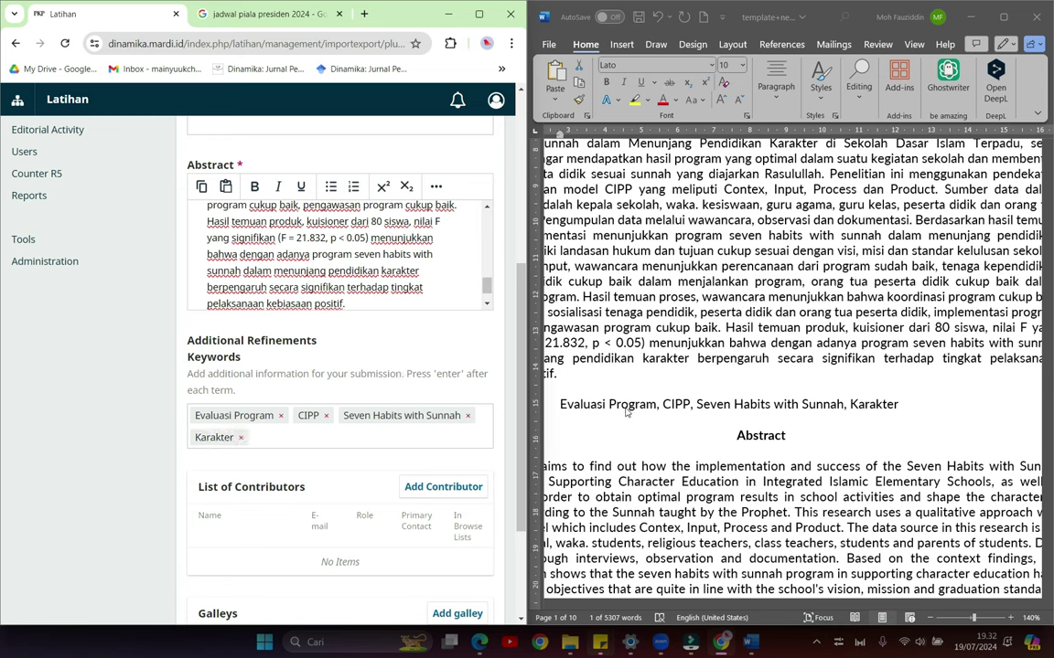
# - Start a new contributor and fill in the first author's given and family names from the manuscript, without the superscript number
pyautogui.scroll(8, 628, 410)
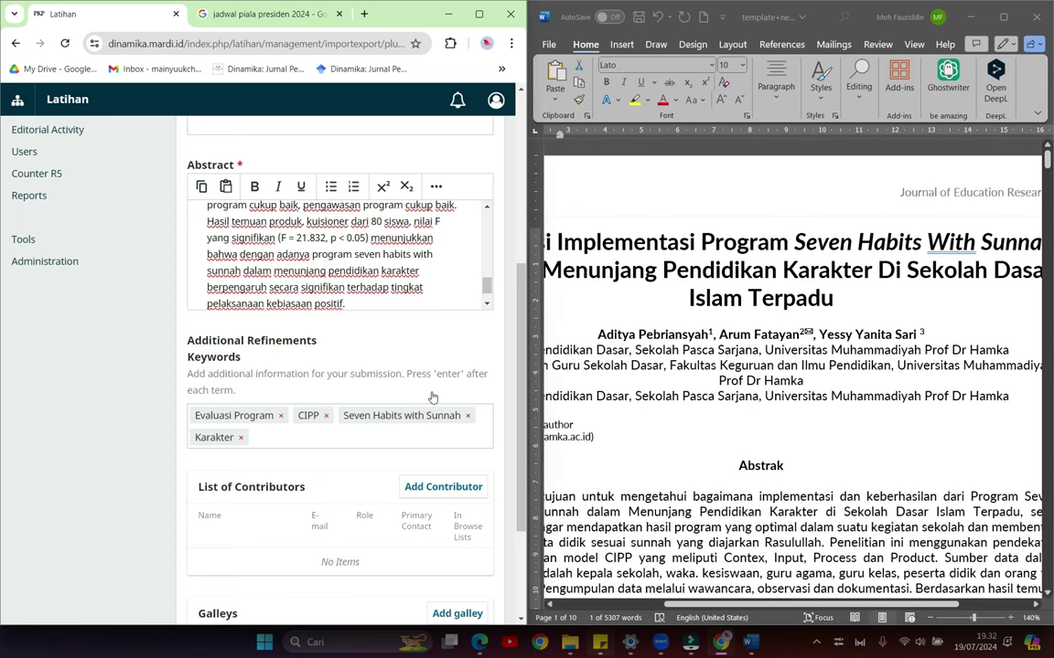
pyautogui.scroll(-3, 436, 398)
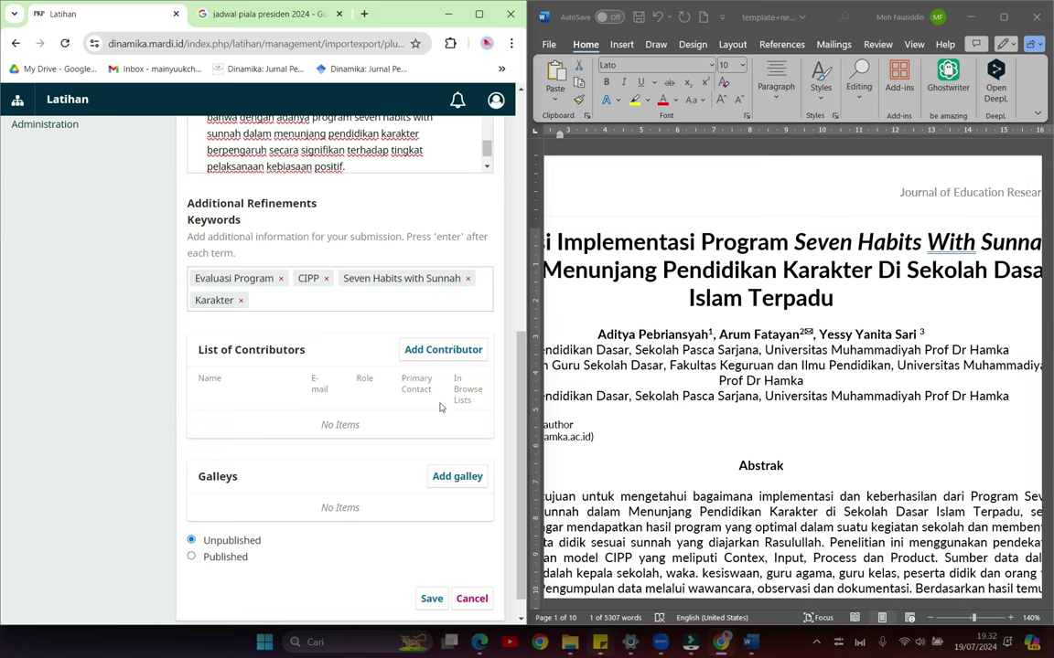
pyautogui.click(446, 349)
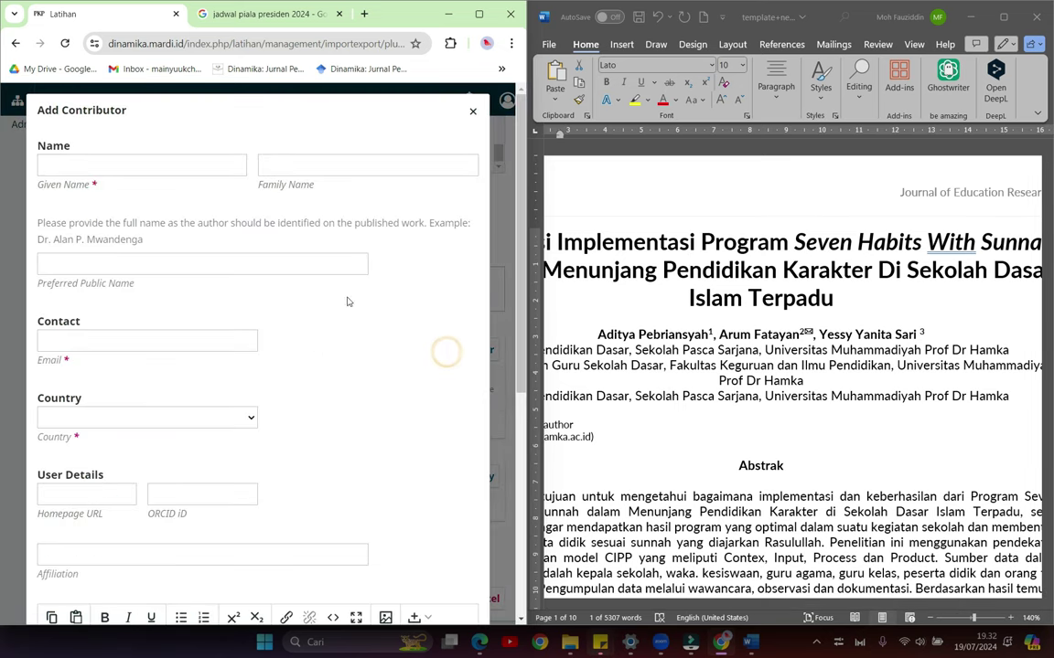
pyautogui.moveTo(597, 335); pyautogui.dragTo(713, 335)
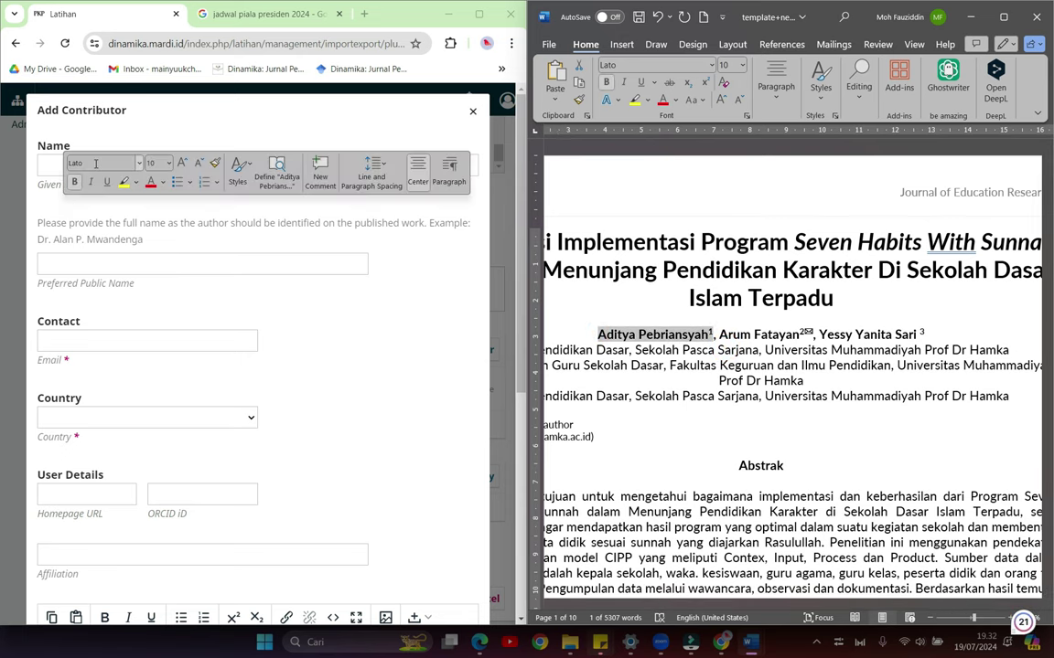
pyautogui.click(49, 168)
pyautogui.hotkey('ctrl', 'v')
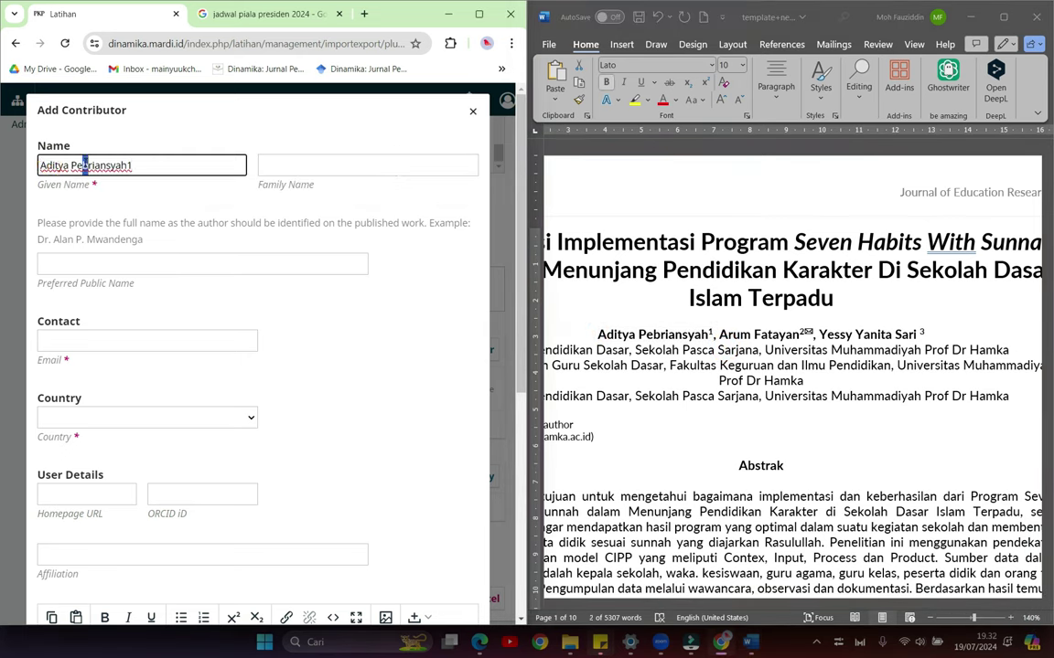
pyautogui.doubleClick(84, 164)
pyautogui.hotkey('ctrl', 'x')
pyautogui.click(319, 162)
pyautogui.hotkey('ctrl', 'v')
pyautogui.press('BackSpace')
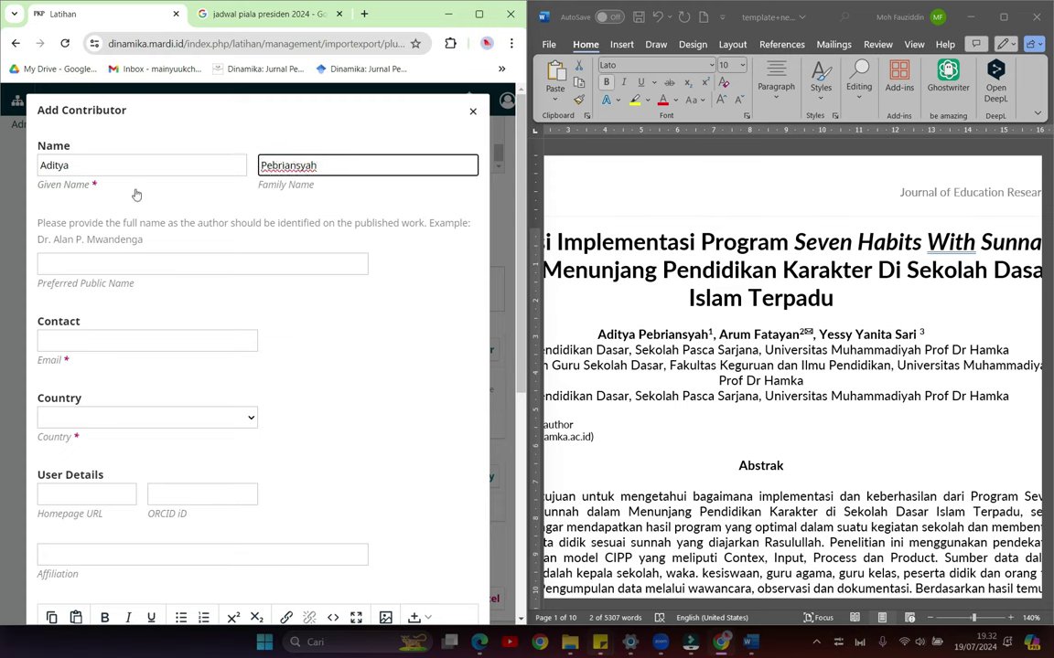
pyautogui.click(405, 295)
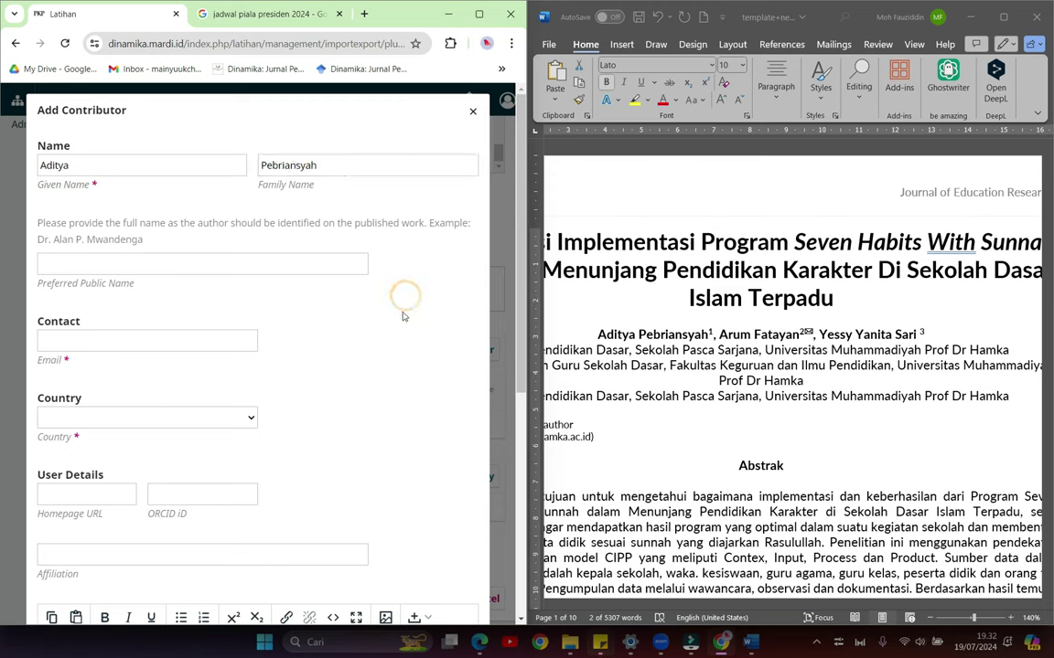
# - Copy the corresponding author's e-mail address from the manuscript into the contributor's Email field, without the parentheses
pyautogui.hscroll(-3, 595, 437)
pyautogui.click(613, 452)
pyautogui.moveTo(557, 437); pyautogui.dragTo(690, 437)
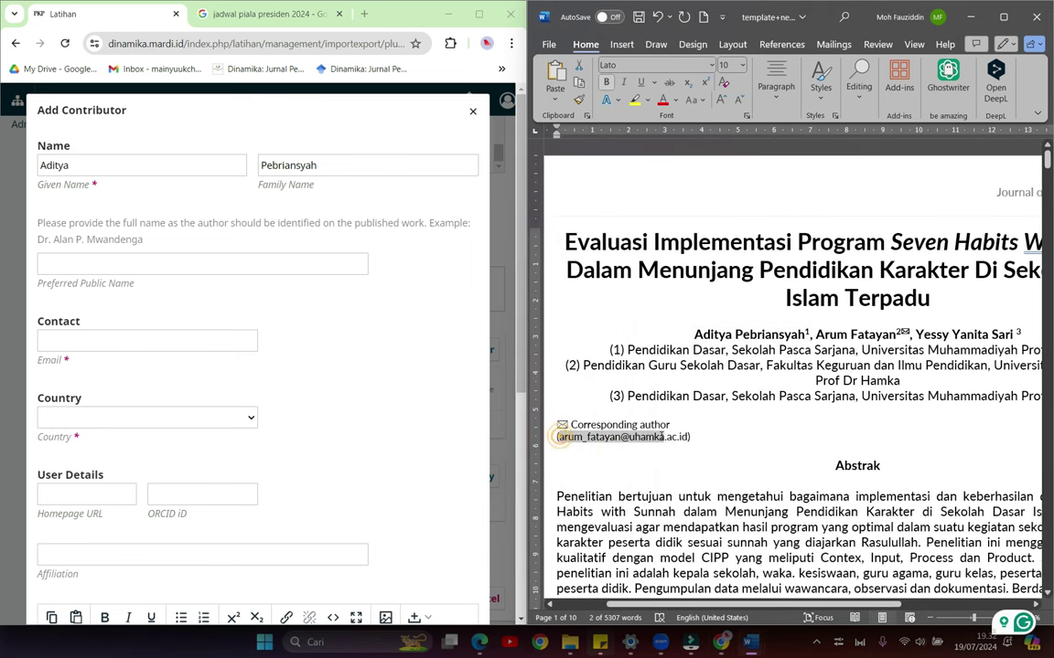
pyautogui.hotkey('ctrl', 'c')
pyautogui.click(61, 341)
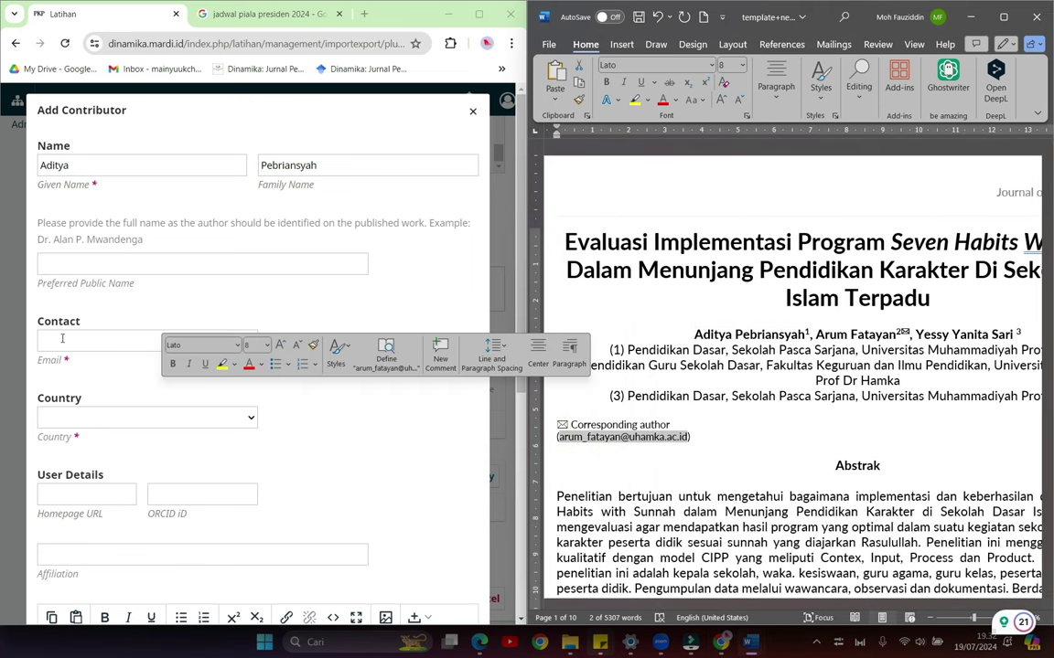
pyautogui.hotkey('ctrl', 'v')
# - Set the contributor's country to Indonesia
pyautogui.click(102, 418)
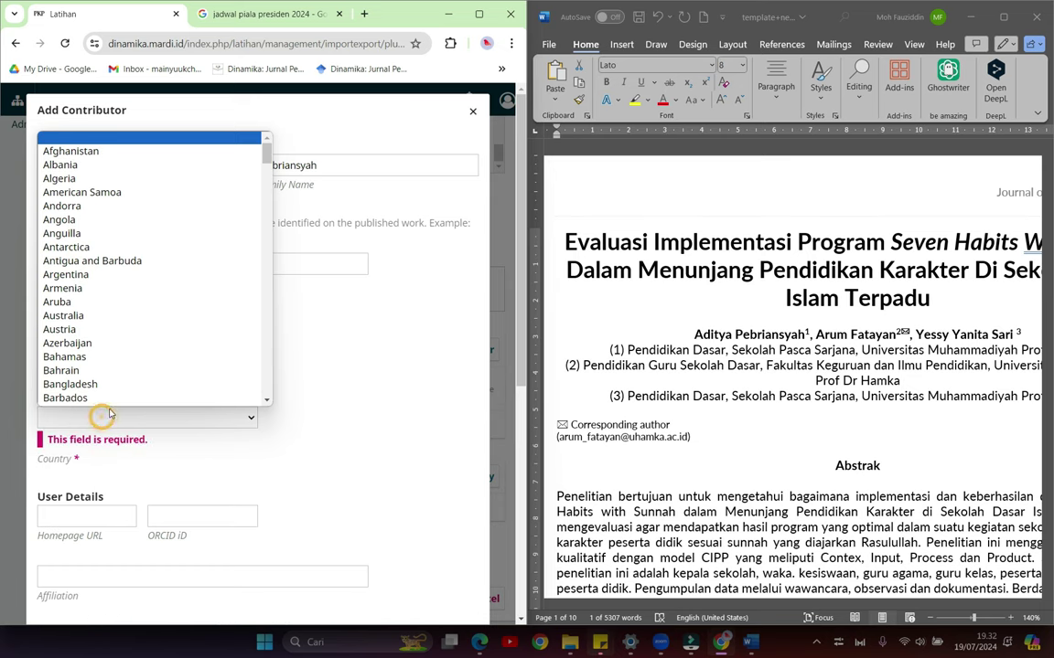
pyautogui.write('indo')
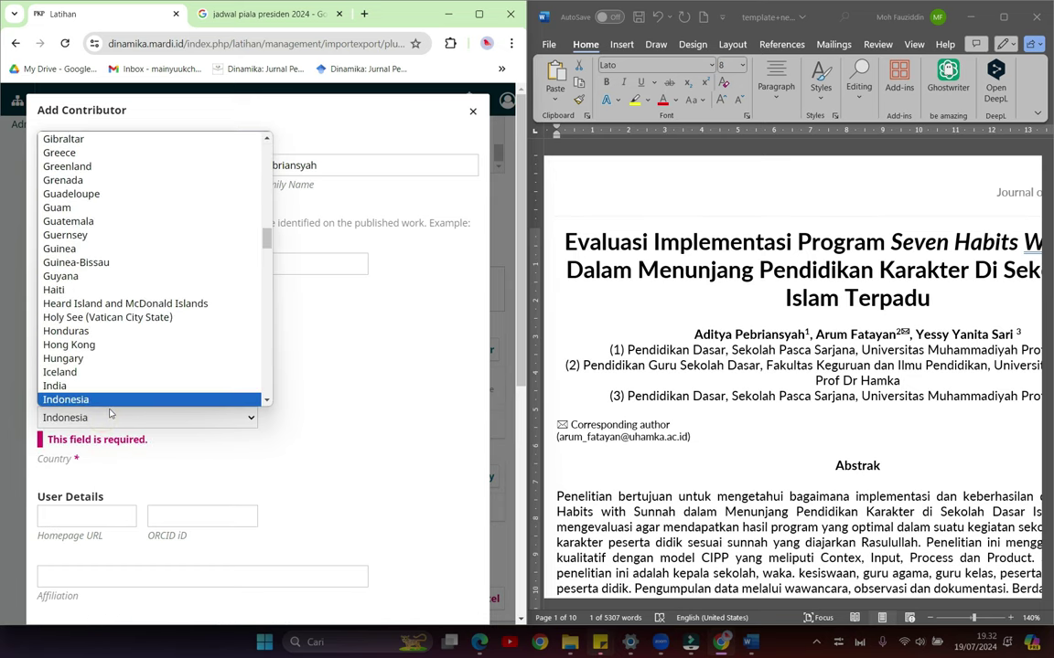
pyautogui.press('Return')
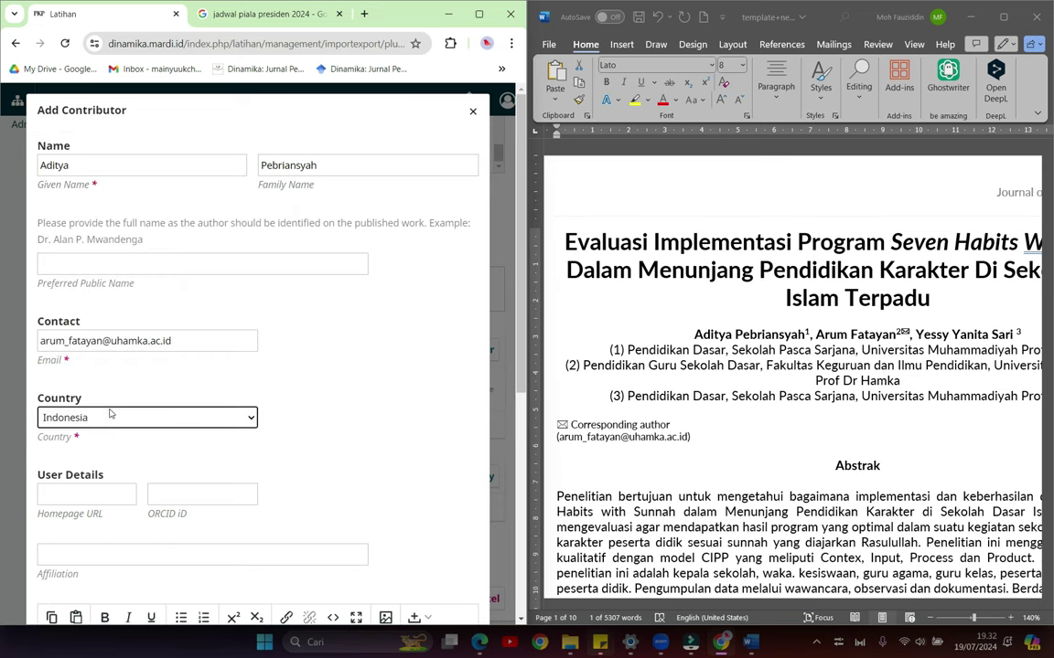
# - Copy the manuscript's affiliation line marked (1) into the contributor's Affiliation field
pyautogui.scroll(-1, 287, 424)
pyautogui.click(259, 489)
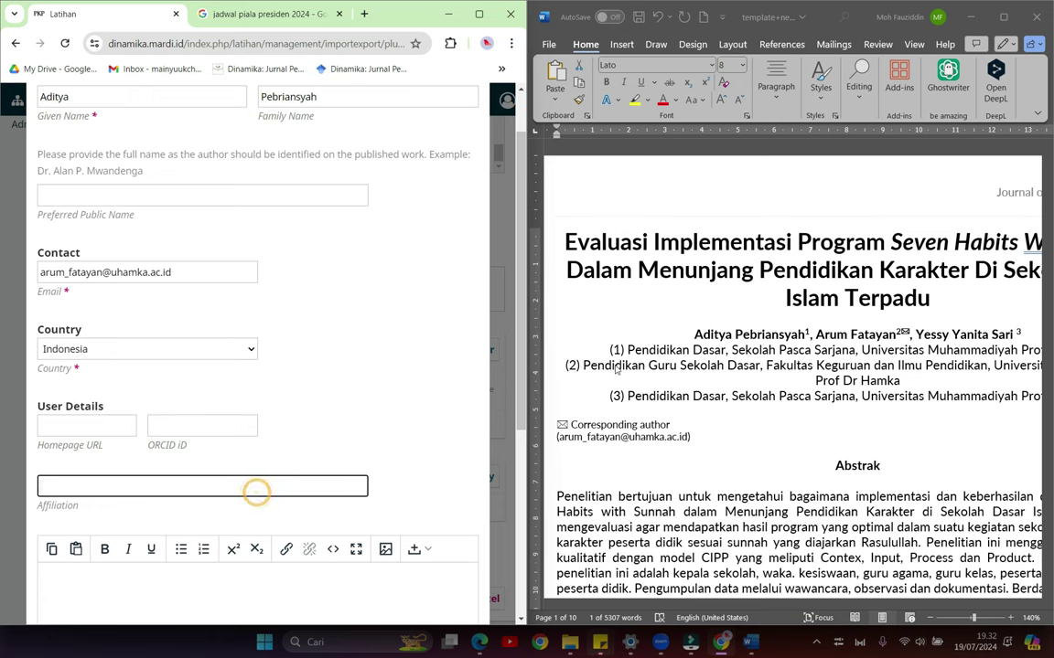
pyautogui.click(646, 366)
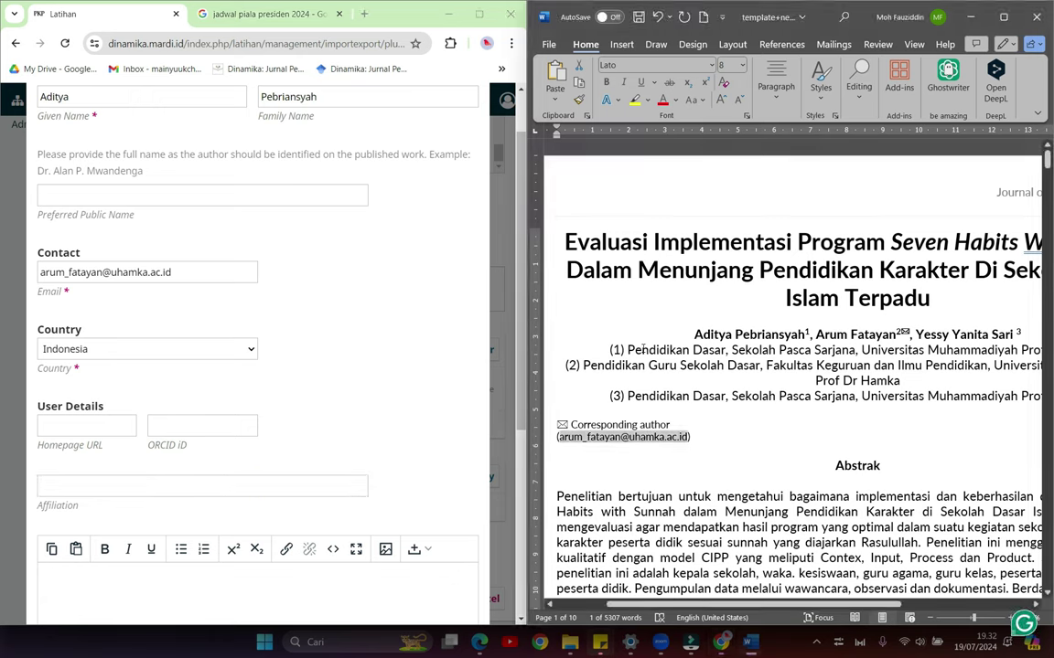
pyautogui.tripleClick(631, 350)
pyautogui.click(160, 487)
pyautogui.hotkey('ctrl', 'v')
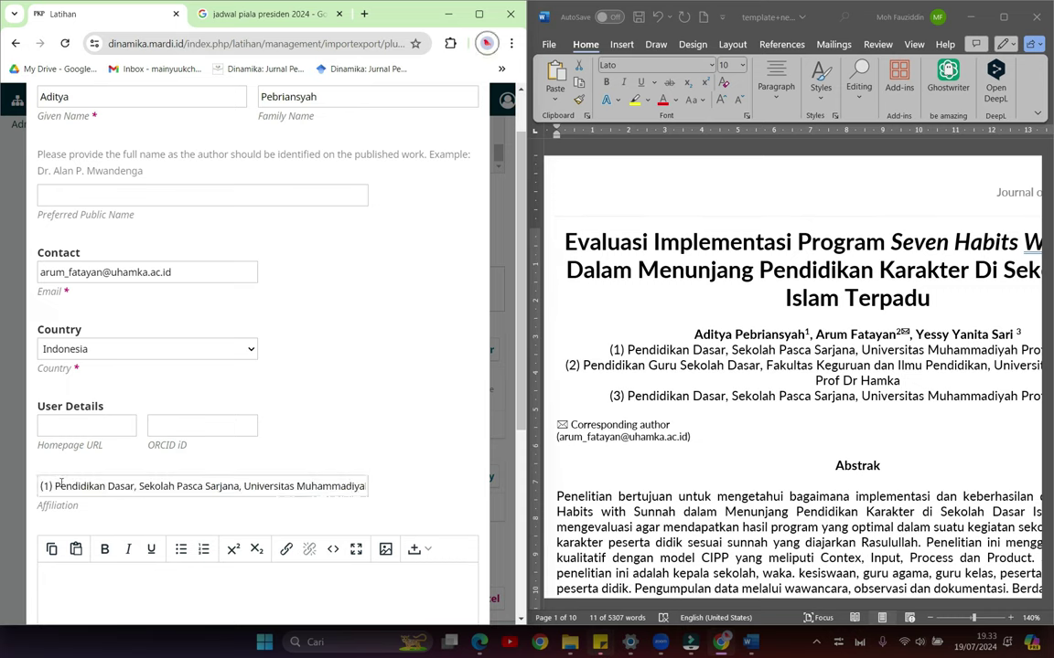
# - Remove the leading "(1)" from the contributor's affiliation and check the rest of the text to its end
pyautogui.click(102, 43)
pyautogui.click(51, 487)
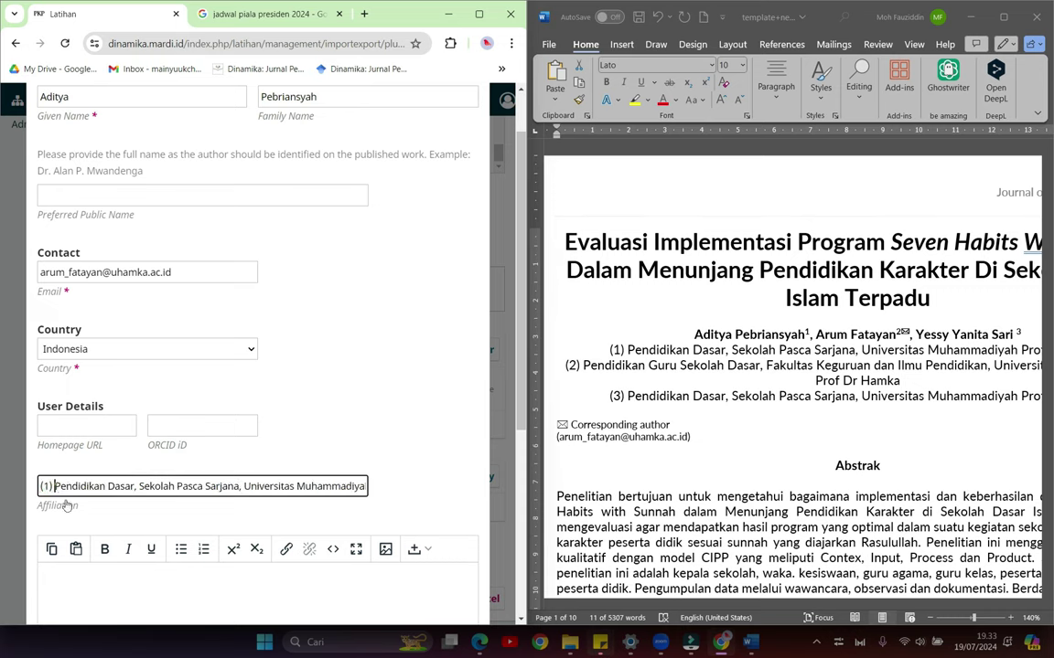
pyautogui.press('BackSpace')
pyautogui.press('BackSpace')
pyautogui.press('BackSpace')
pyautogui.press('BackSpace')
pyautogui.click(165, 486)
pyautogui.hotkey('shift', 'End')
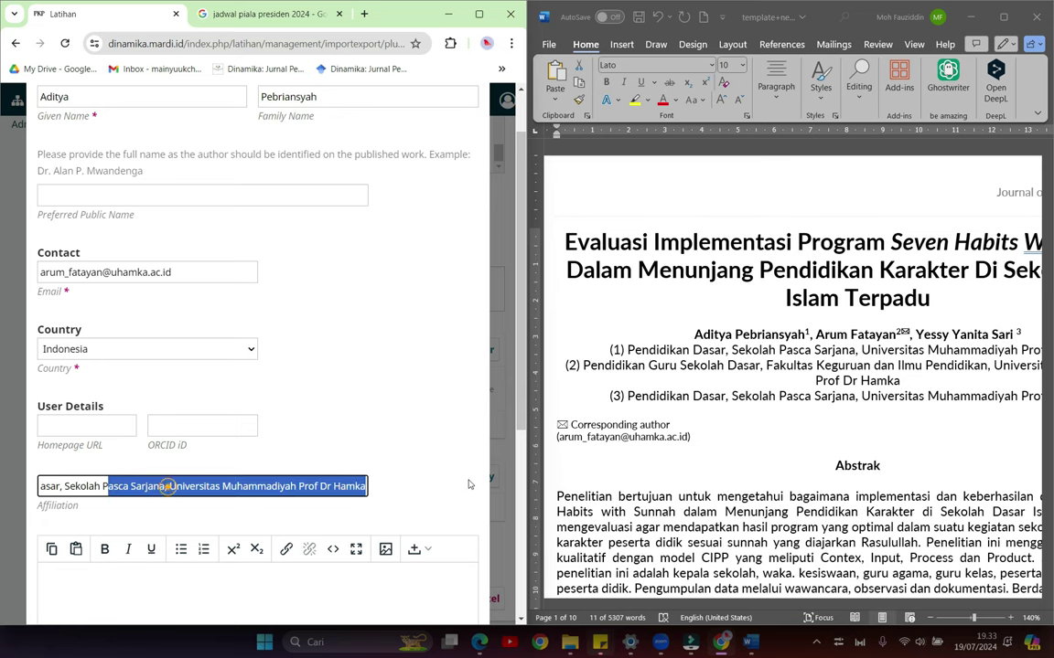
pyautogui.click(359, 482)
pyautogui.click(343, 459)
# - Keep the contributor's role as Author, included in lists of publications, and save the contributor
pyautogui.scroll(-3, 343, 459)
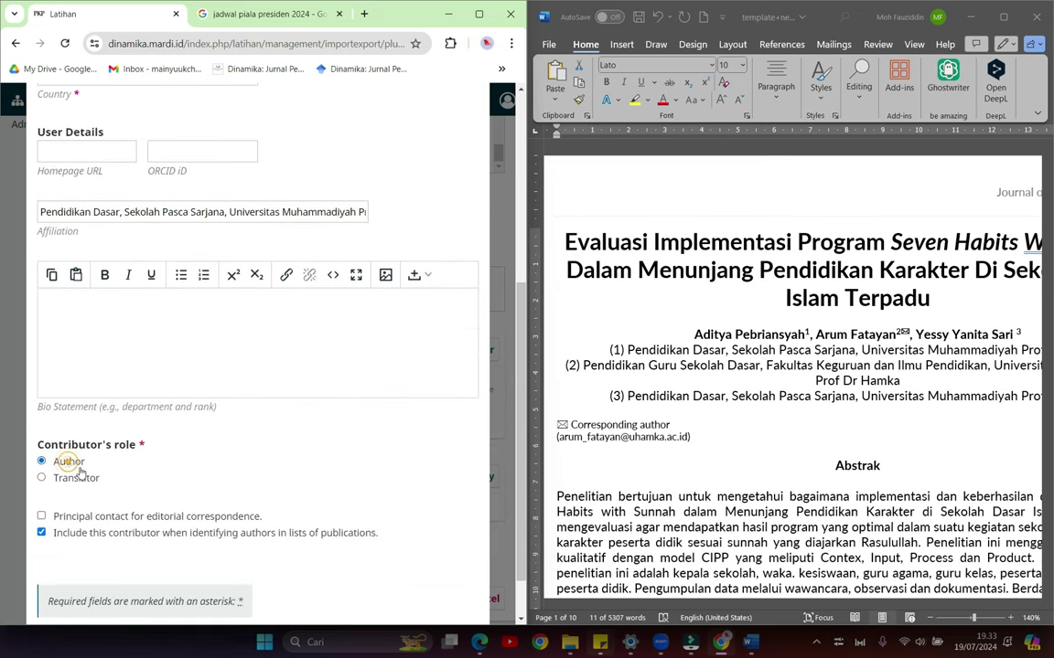
pyautogui.click(135, 515)
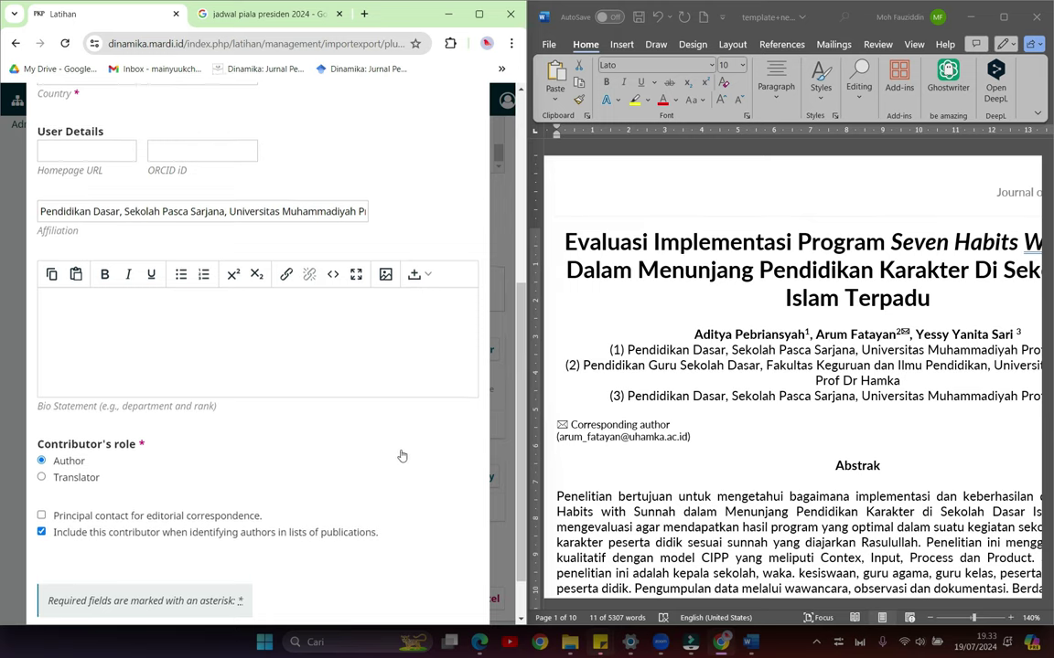
pyautogui.scroll(-1, 400, 467)
pyautogui.click(416, 592)
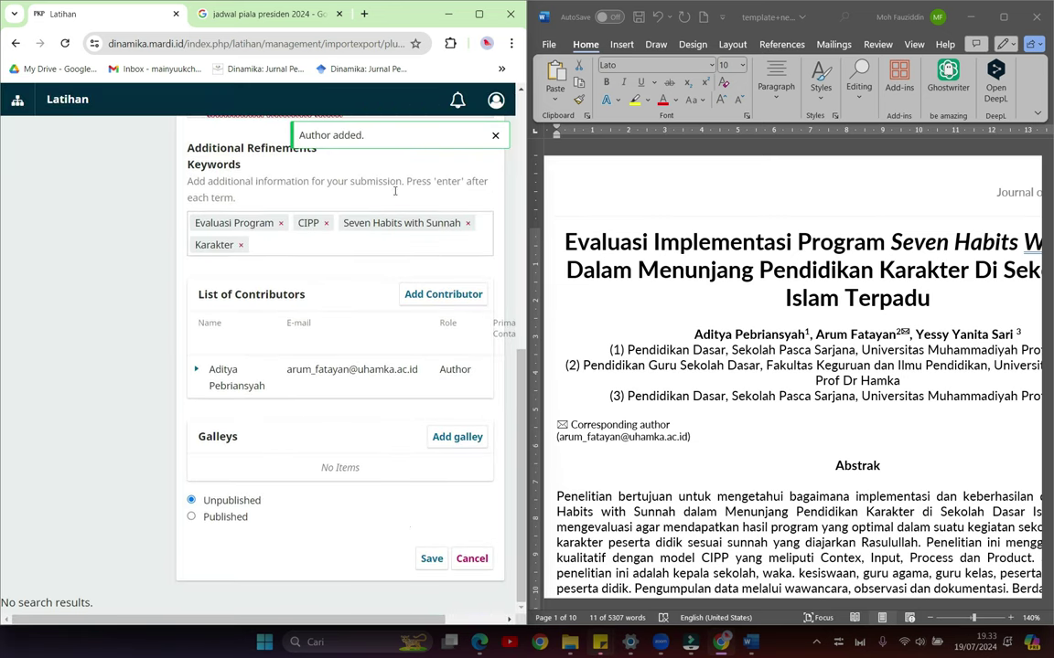
# - In Word, save the manuscript as the PDF template+new.pdf in the Downloads folder, optimized for minimum size
pyautogui.click(552, 51)
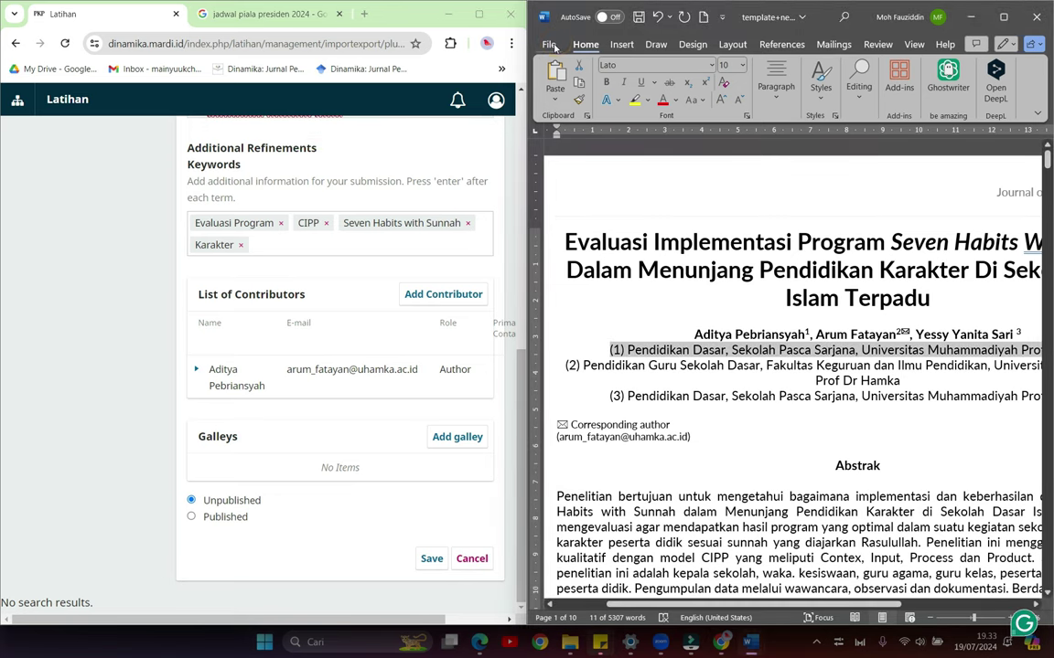
pyautogui.click(553, 48)
pyautogui.click(576, 254)
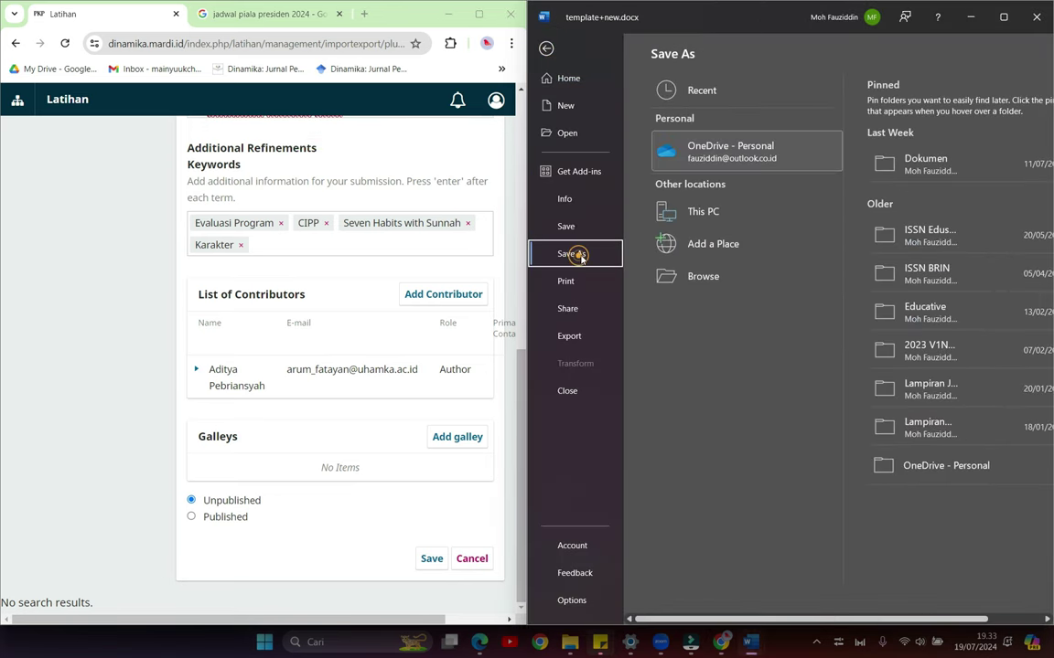
pyautogui.click(718, 219)
pyautogui.click(718, 223)
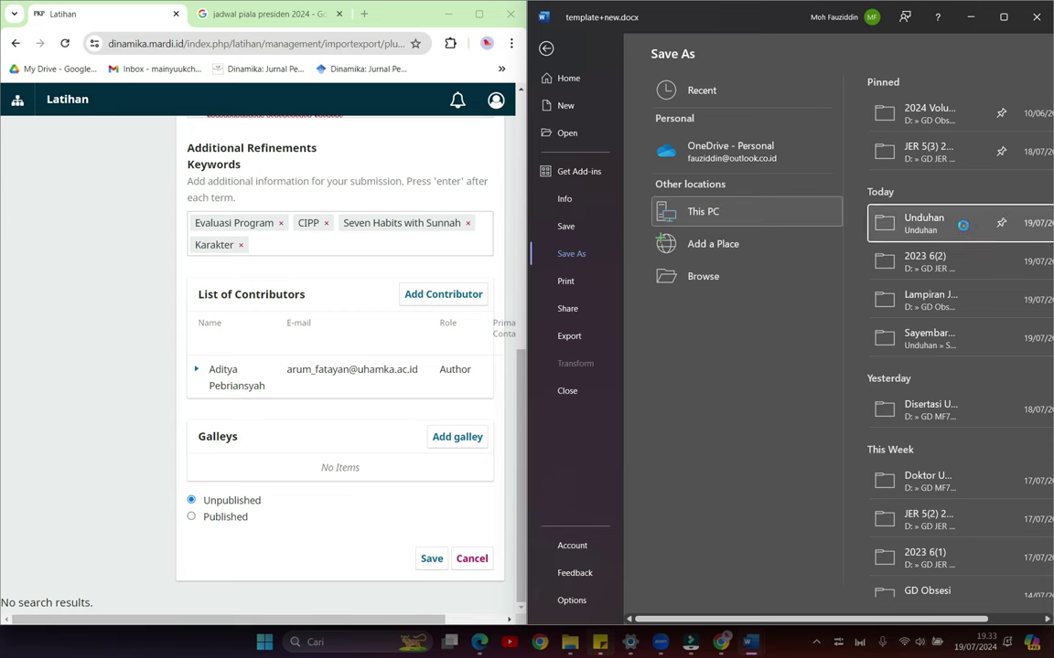
pyautogui.click(960, 229)
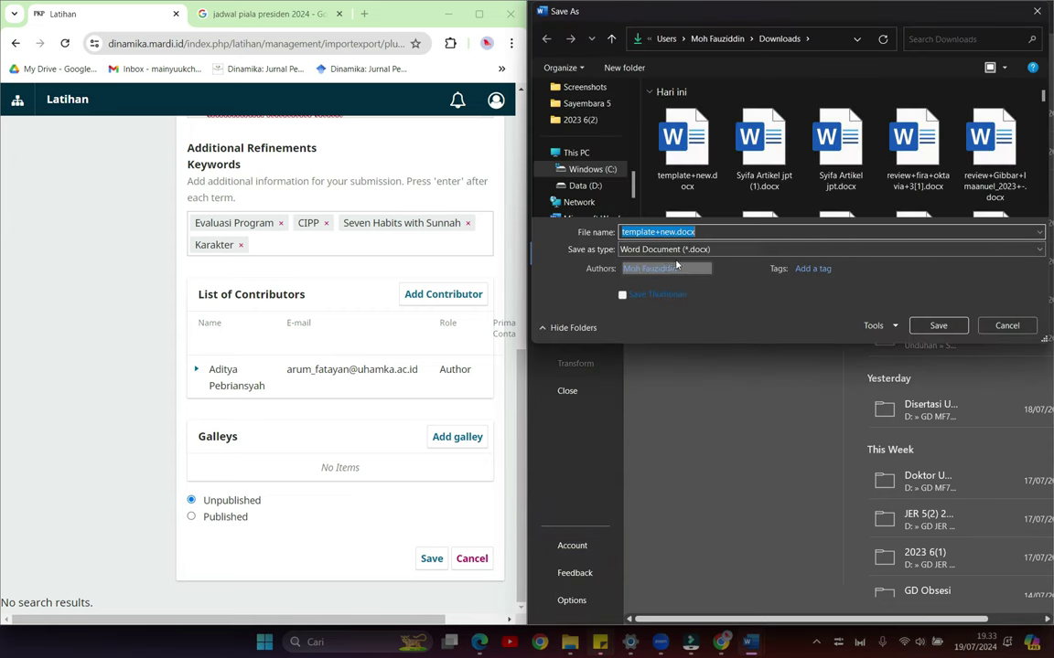
pyautogui.click(687, 257)
pyautogui.click(677, 393)
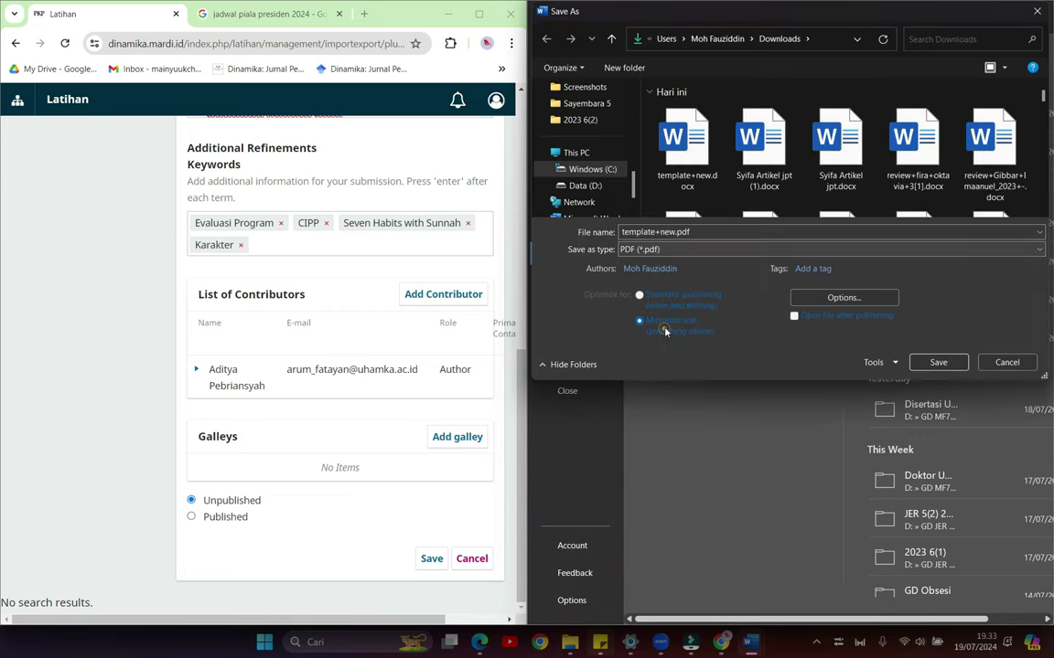
pyautogui.click(929, 364)
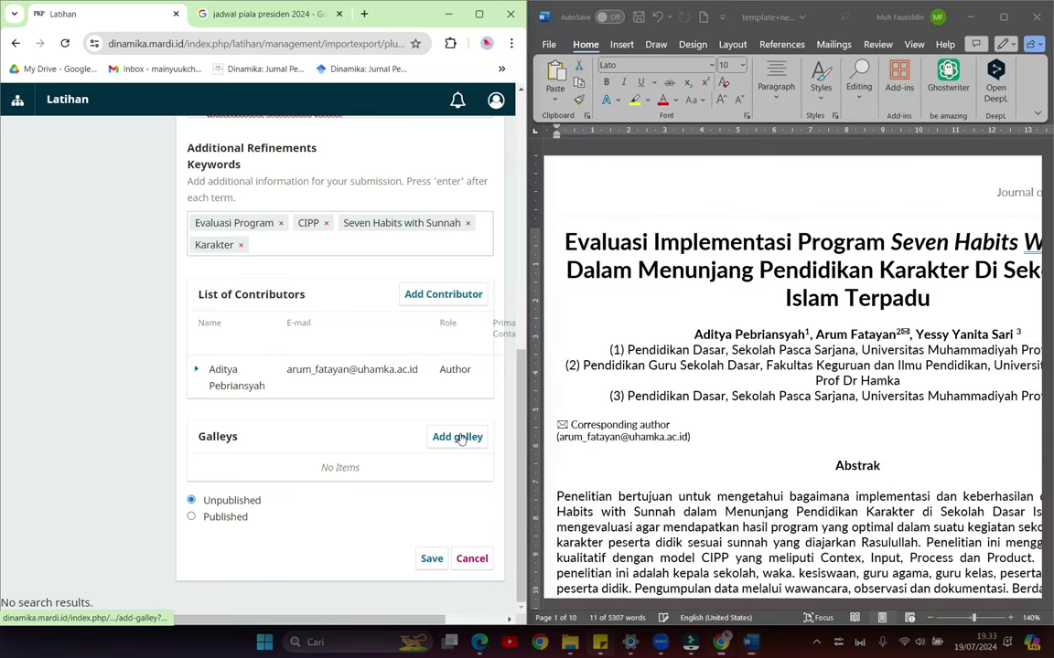
# - Back in the QuickSubmit form, add a galley labelled PDF and save it
pyautogui.click(457, 436)
pyautogui.click(153, 165)
pyautogui.click(150, 195)
pyautogui.click(426, 429)
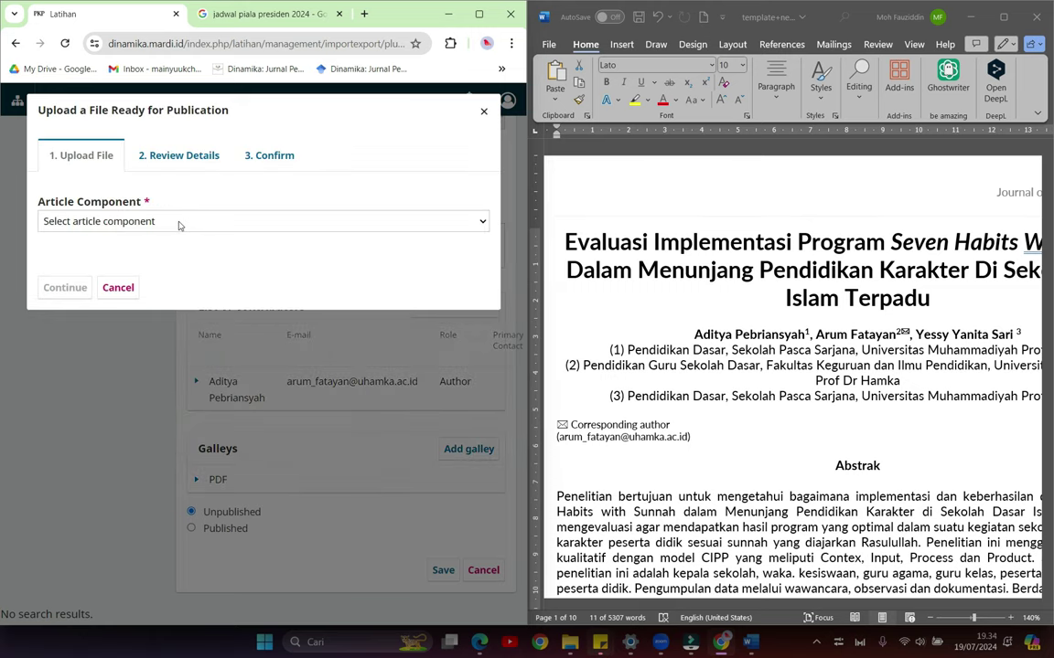
# - Upload template+new.pdf to the galley as the Article Text component and complete the file upload
pyautogui.click(179, 222)
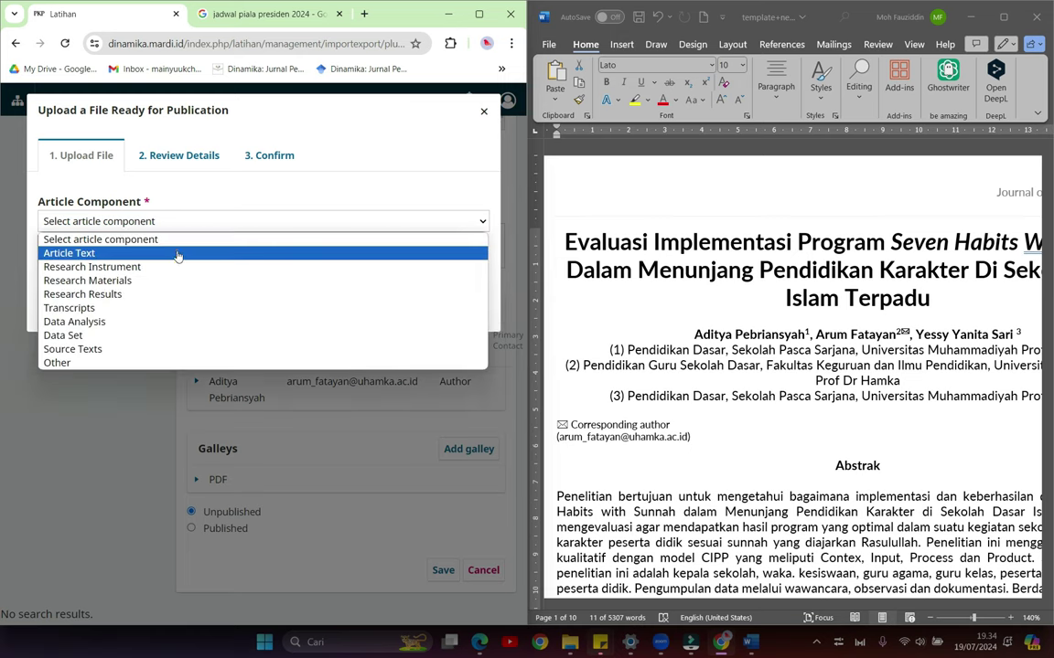
pyautogui.click(178, 253)
pyautogui.click(447, 277)
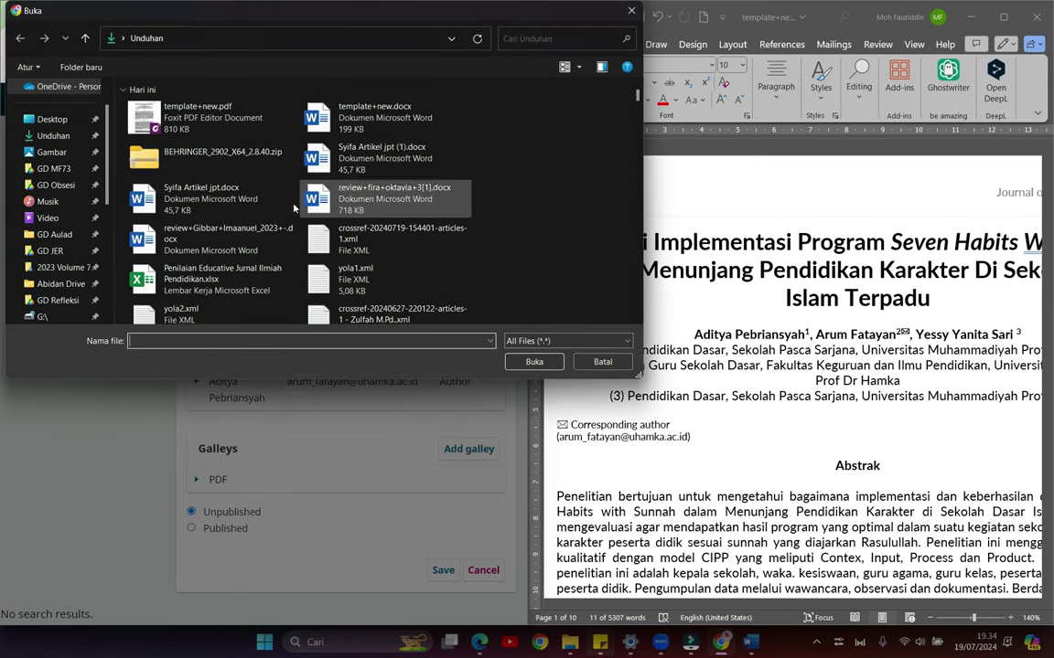
pyautogui.click(179, 122)
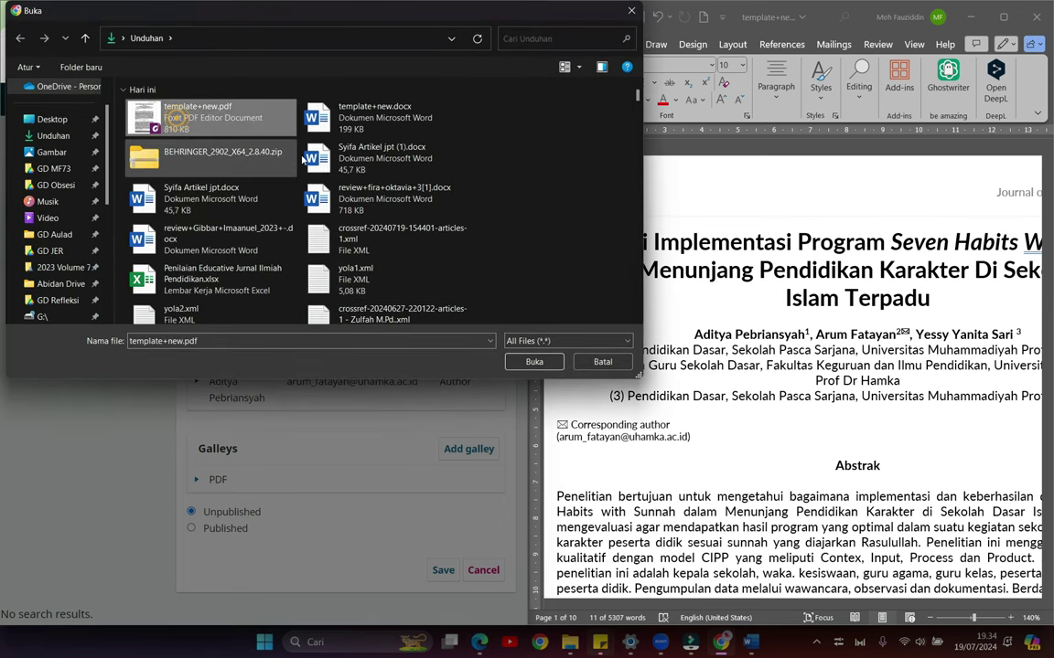
pyautogui.click(532, 362)
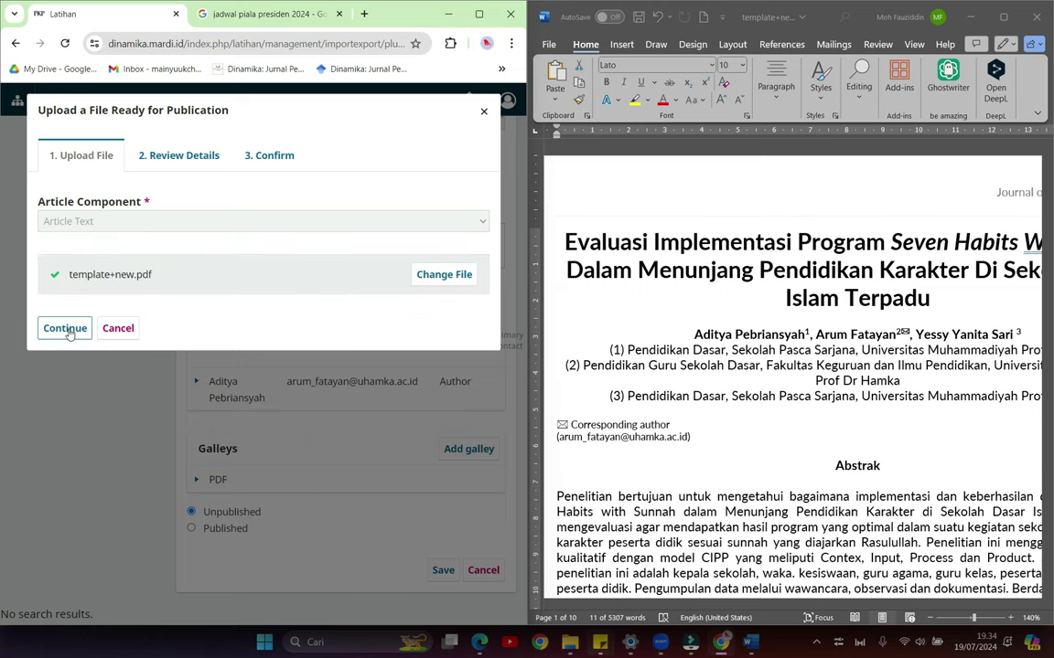
pyautogui.click(64, 327)
pyautogui.click(57, 273)
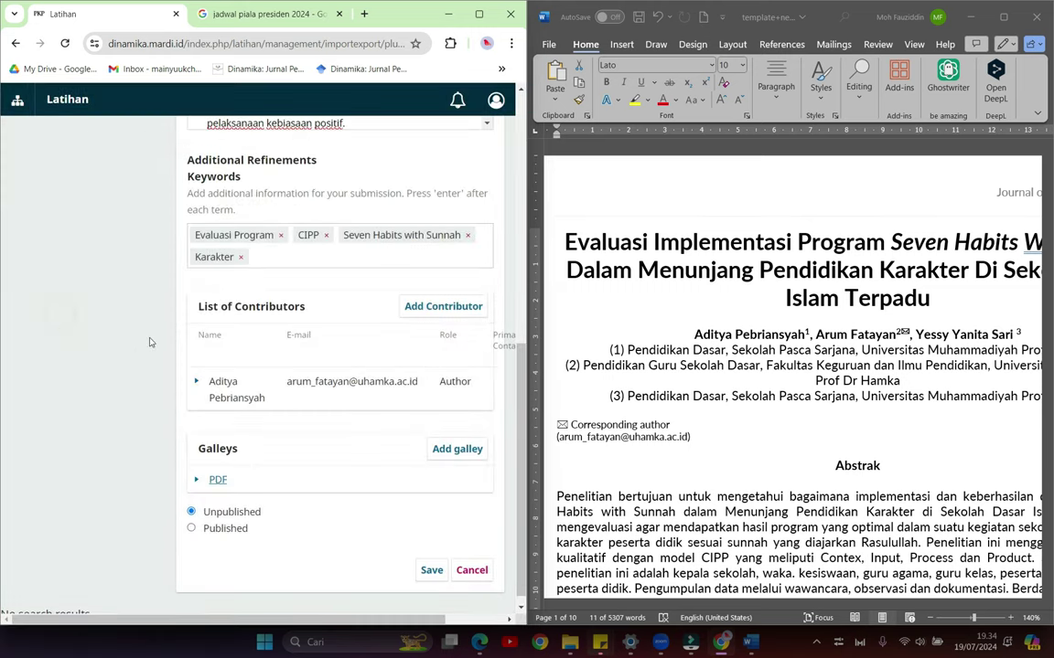
# - Mark the article as Published and schedule it for publication in Vol. 1 No. 1 (2024)
pyautogui.click(219, 517)
pyautogui.scroll(-2, 271, 498)
pyautogui.click(266, 348)
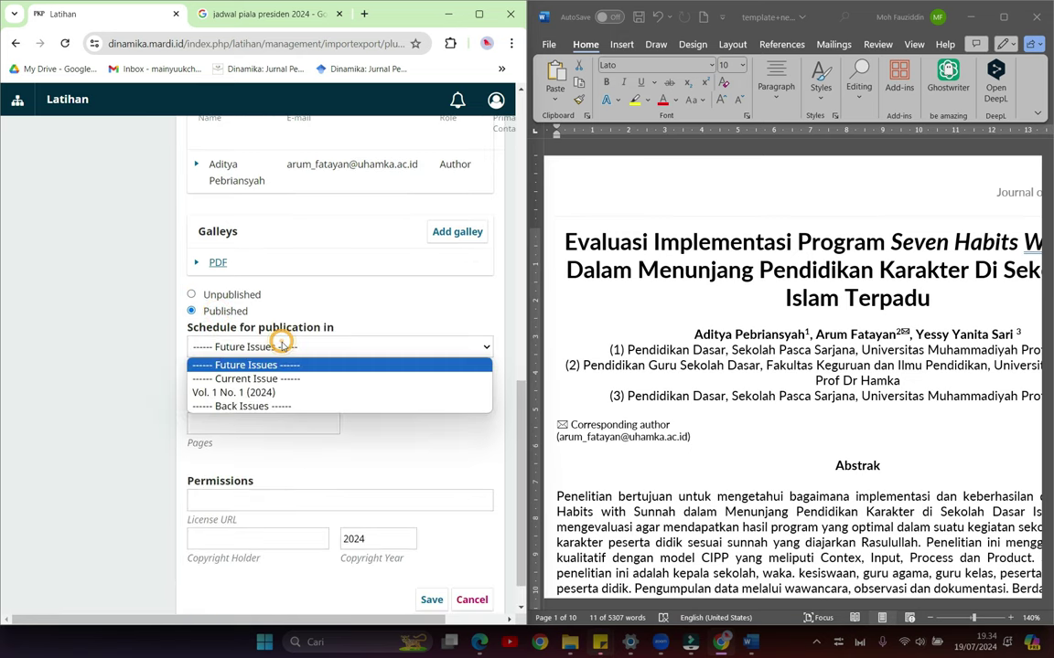
pyautogui.click(269, 394)
# - Enter 1-7 as the article's pages
pyautogui.click(265, 424)
pyautogui.write('10')
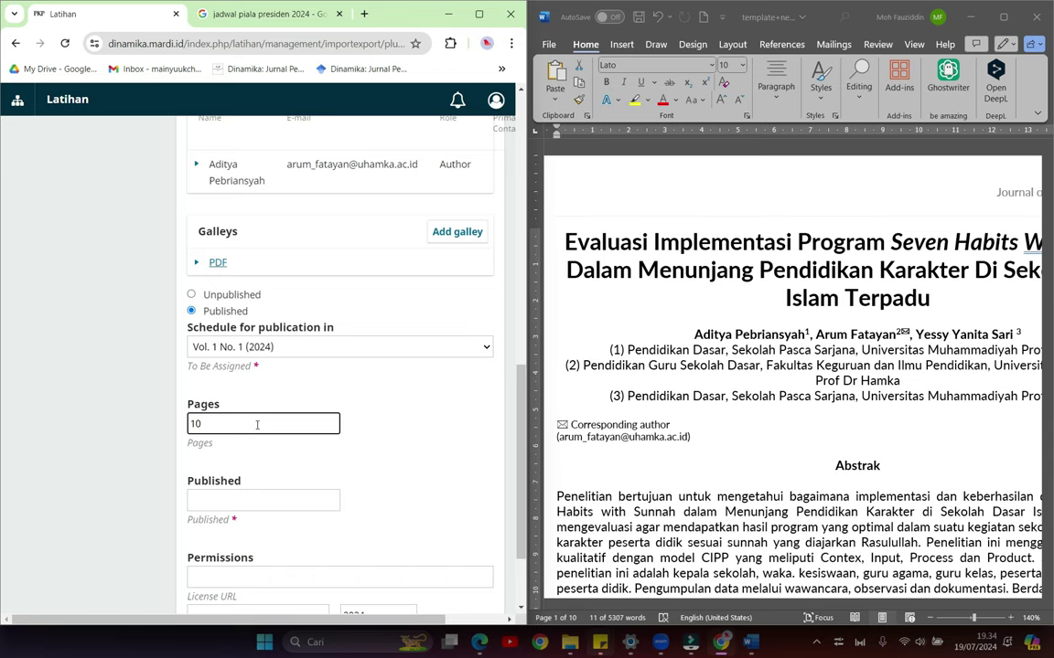
pyautogui.write('-7')
pyautogui.click(428, 405)
# - Set the article's published date to 2024-07-19 and save the QuickSubmit form
pyautogui.scroll(-2, 428, 407)
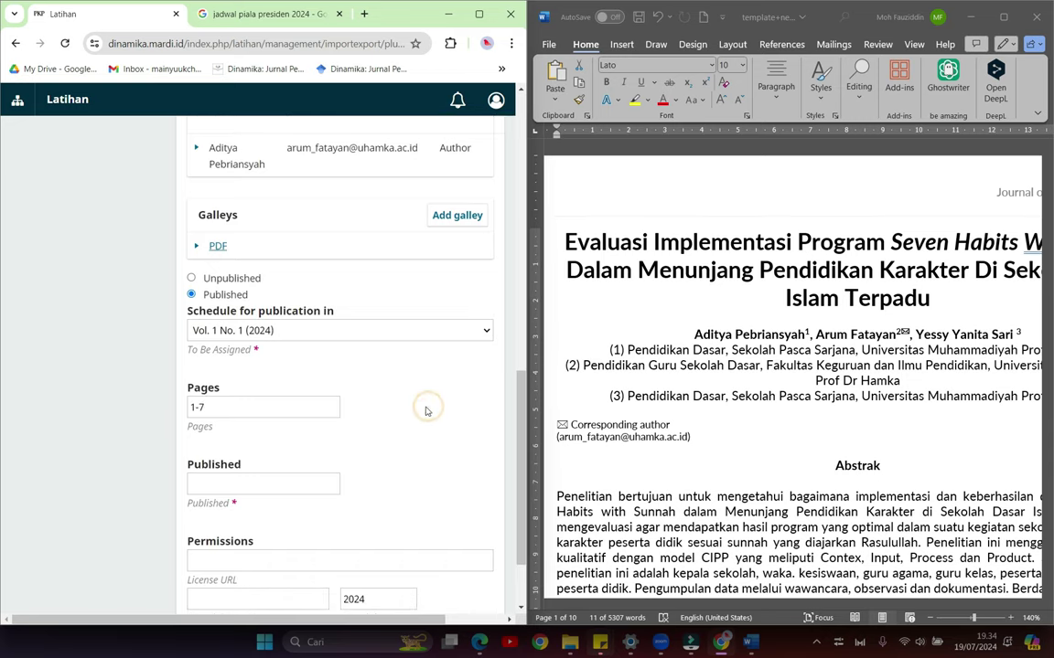
pyautogui.click(265, 382)
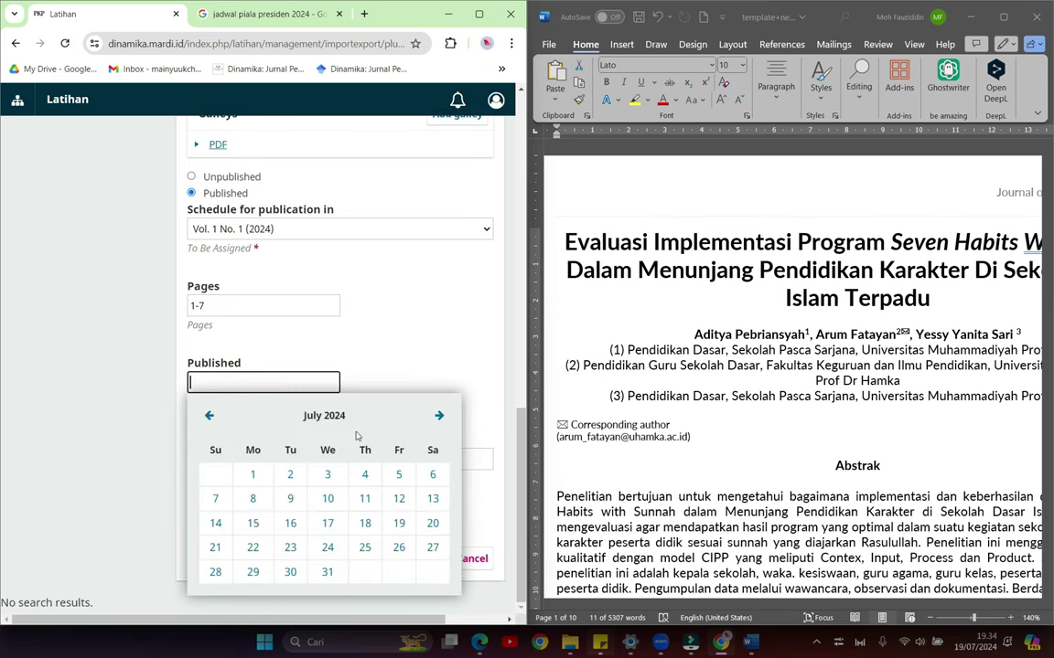
pyautogui.click(399, 523)
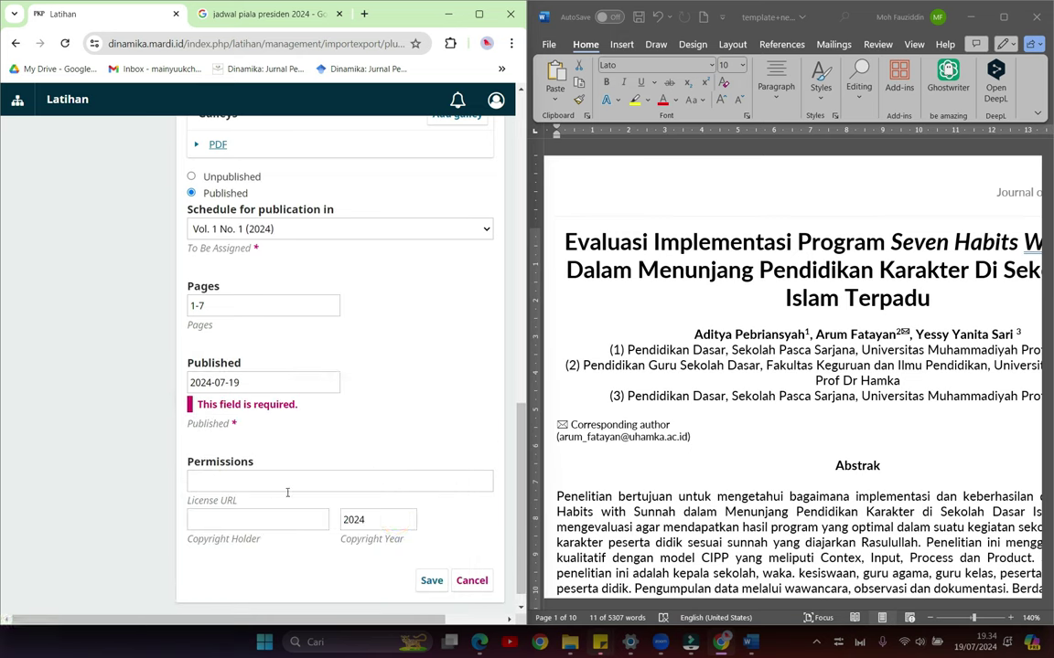
pyautogui.click(432, 582)
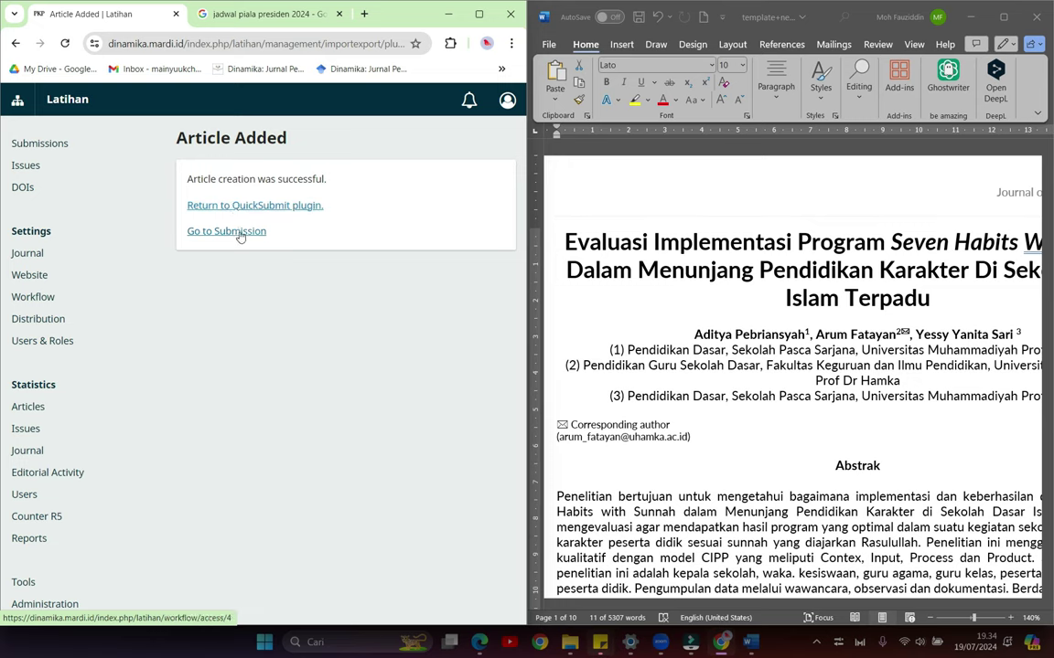
# - Go to the new submission's publication details and open its public article view in a separate browser tab
pyautogui.click(238, 231)
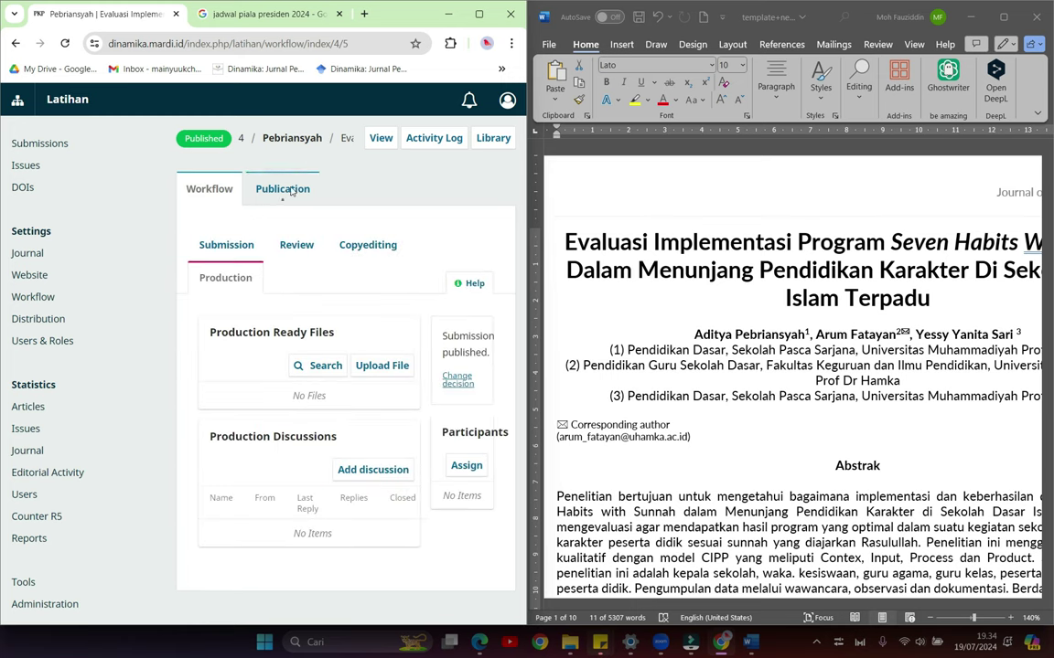
pyautogui.click(291, 189)
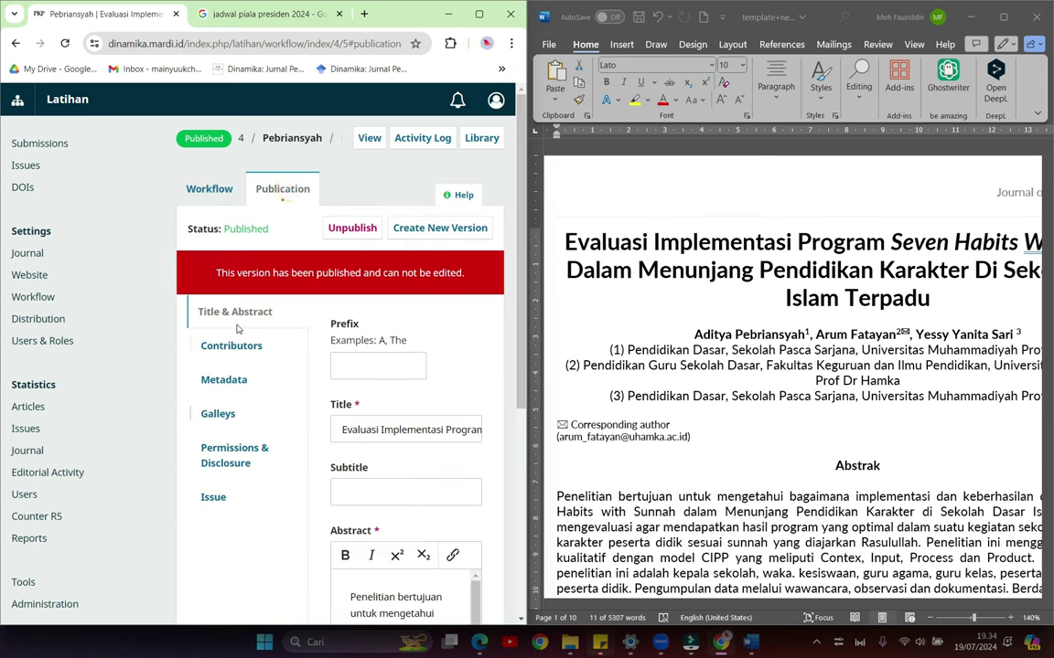
pyautogui.rightClick(369, 139)
pyautogui.click(402, 150)
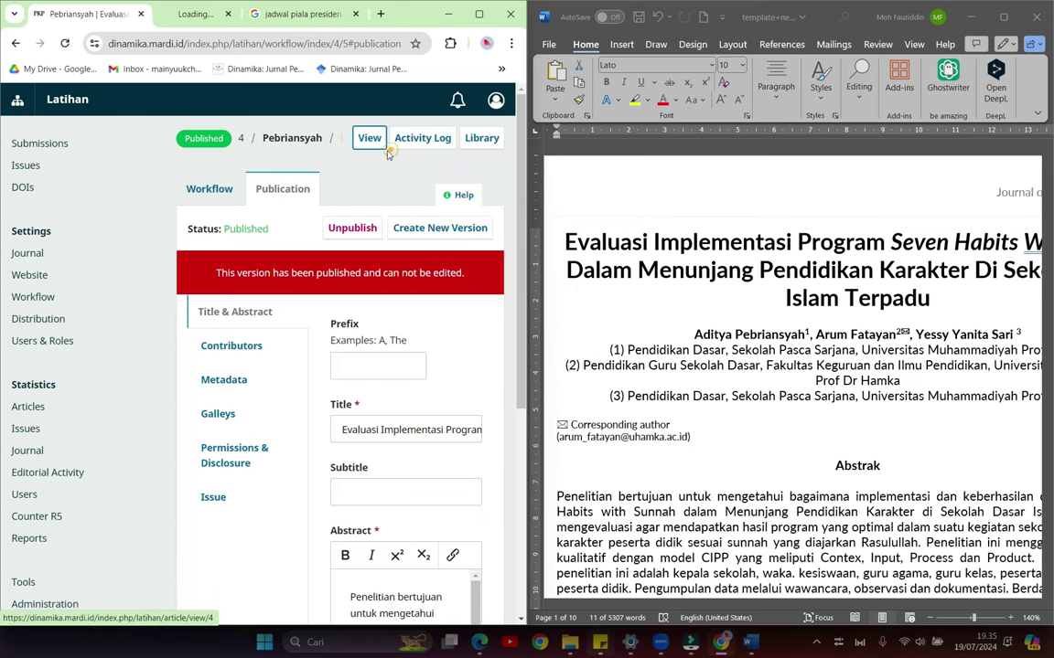
pyautogui.click(196, 14)
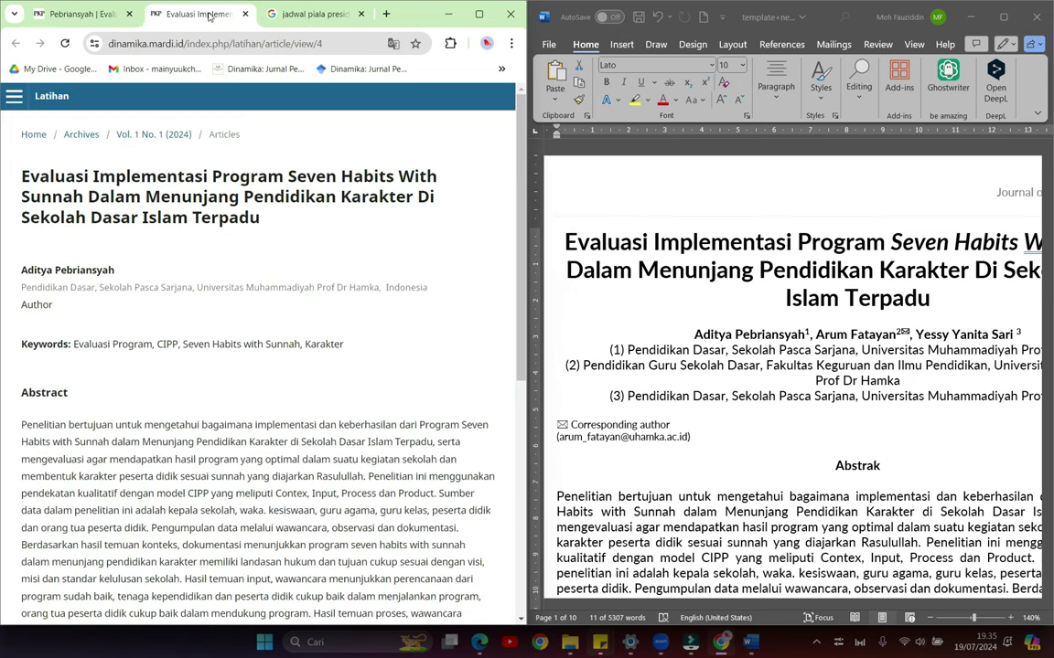
# - Examine the published article page in a maximized window, view its PDF galley, and return to the submission's publication page
pyautogui.click(479, 13)
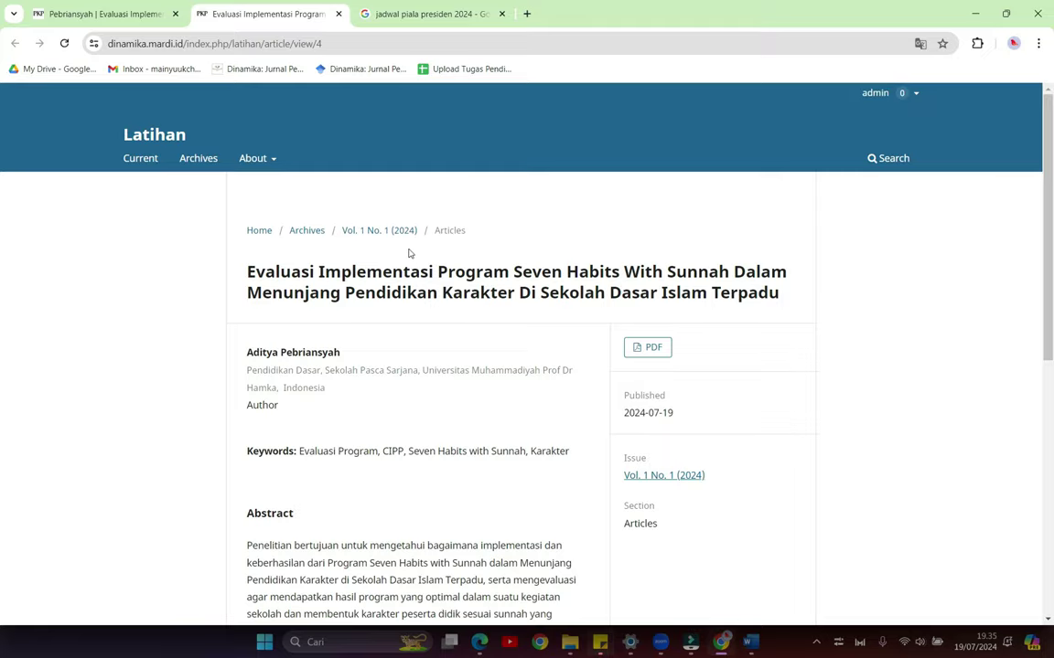
pyautogui.scroll(-3, 410, 267)
pyautogui.scroll(-4, 411, 267)
pyautogui.scroll(6, 446, 291)
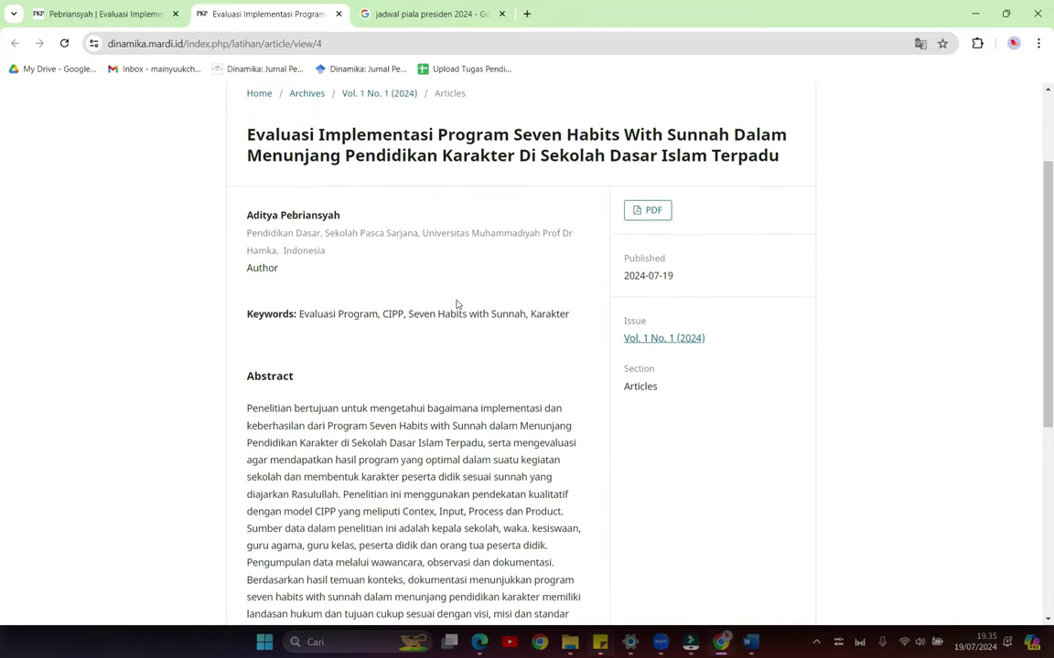
pyautogui.scroll(-1, 380, 287)
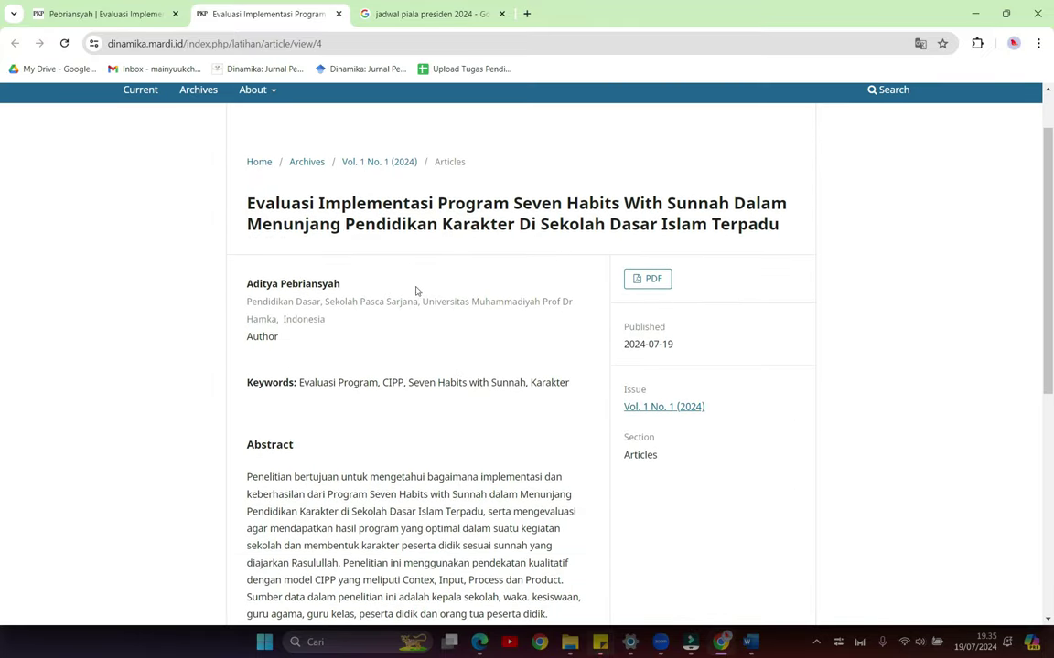
pyautogui.click(660, 282)
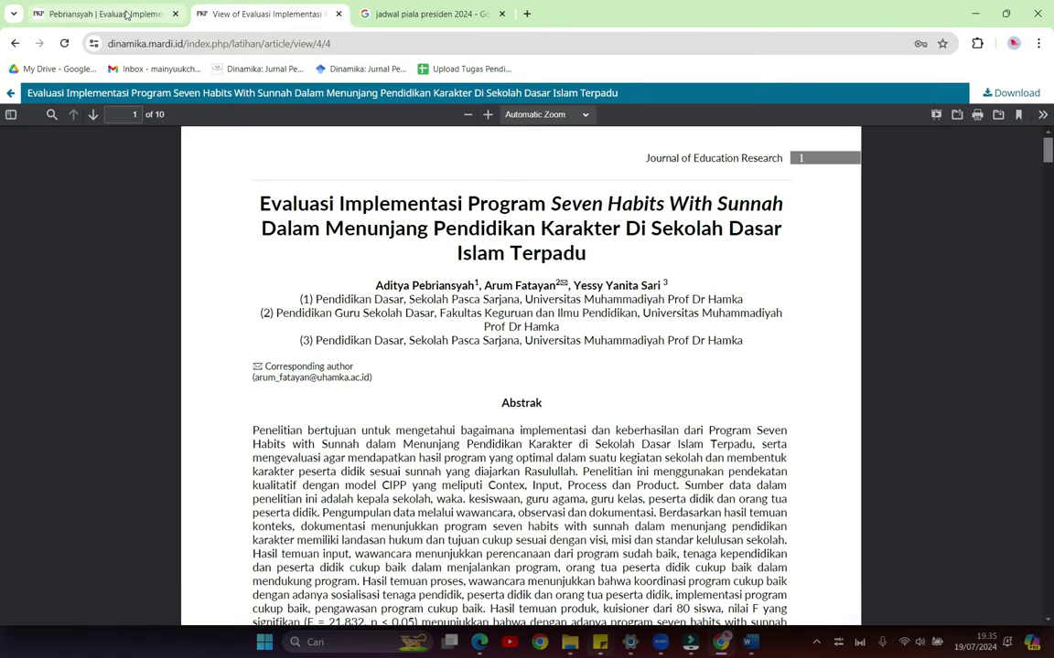
pyautogui.click(129, 15)
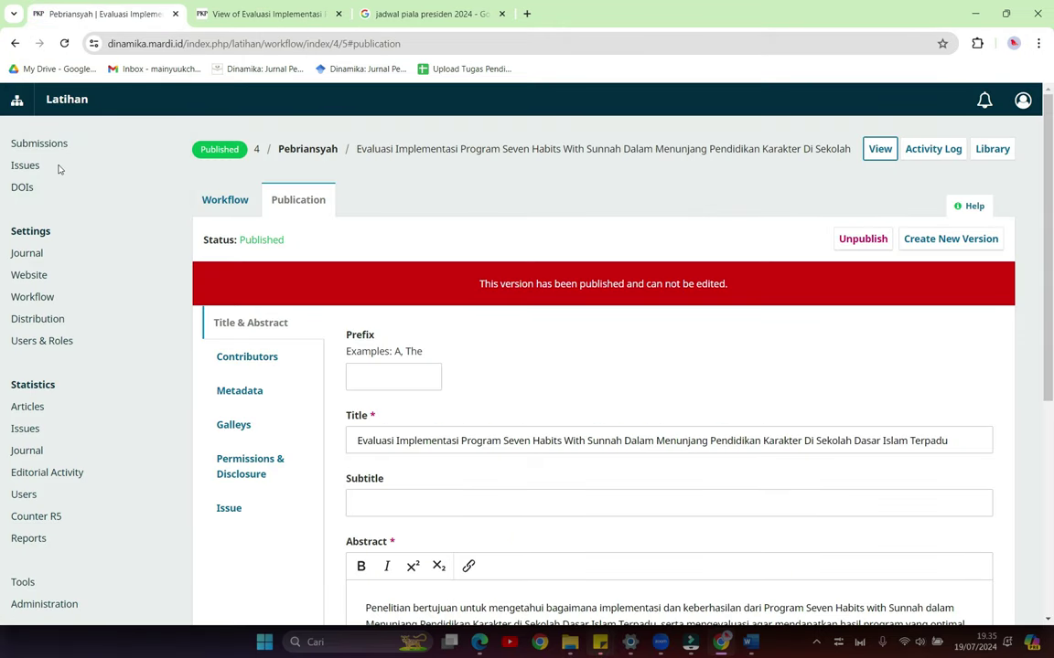